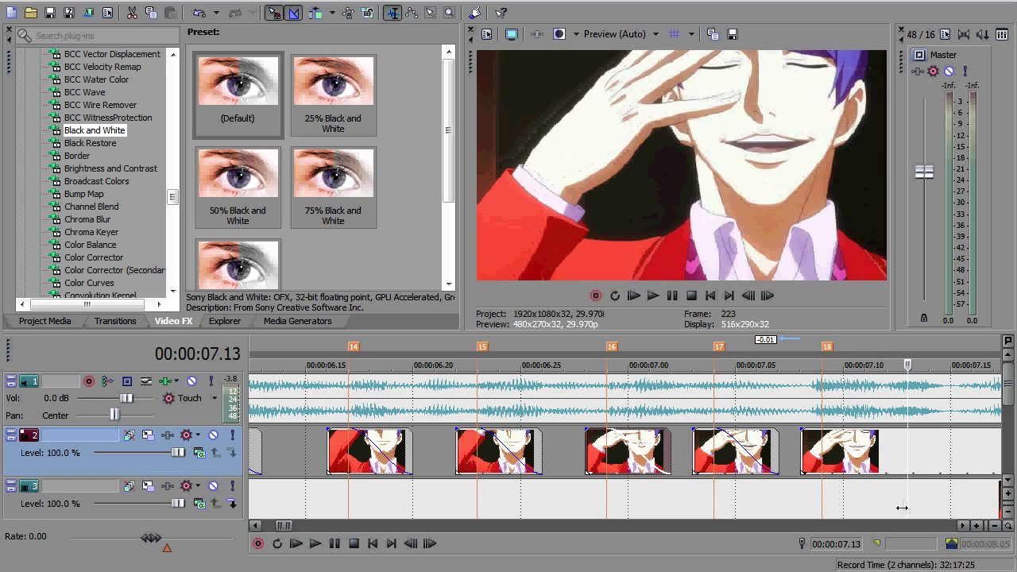
Trim the end of the marker 18 clip on track 2 and open its Event Pan/Crop settings.
{"action": "key", "text": "ctrl+z"}
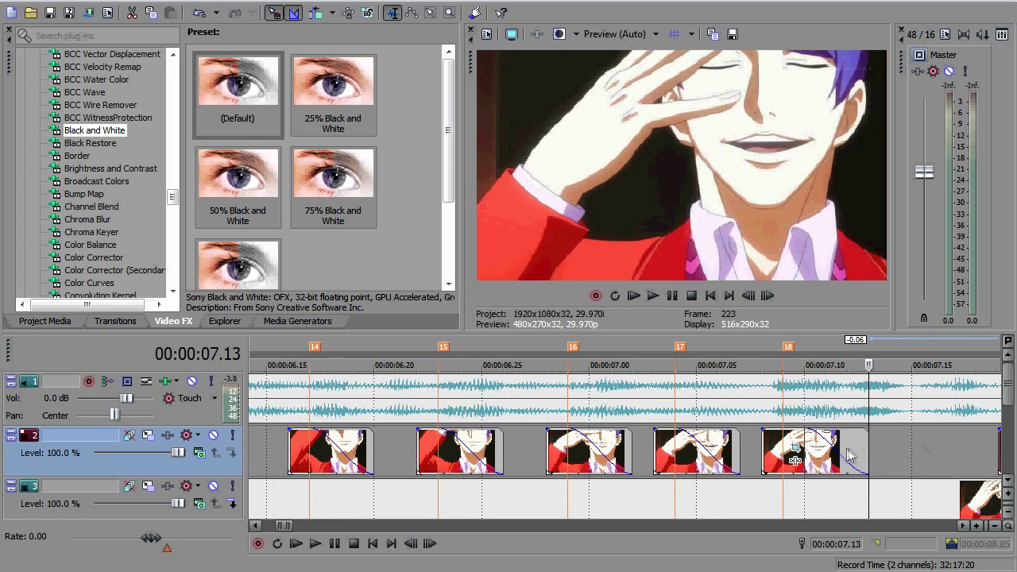
{"action": "left_click", "coordinate": [782, 447]}
{"action": "left_click_drag", "start_coordinate": [531, 232], "coordinate": [531, 232]}
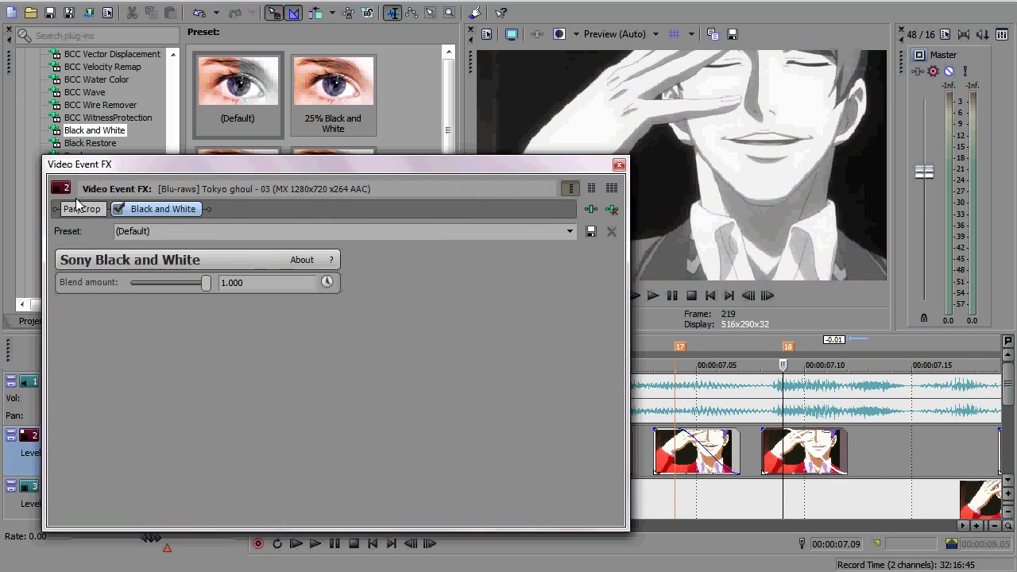
{"action": "left_click", "coordinate": [82, 208]}
Select the strip mask of the marker 18 clip and shift it horizontally to the frame's left edge, X 163.1.
{"action": "right_click", "coordinate": [240, 292]}
{"action": "left_click", "coordinate": [389, 382]}
{"action": "right_click", "coordinate": [401, 413]}
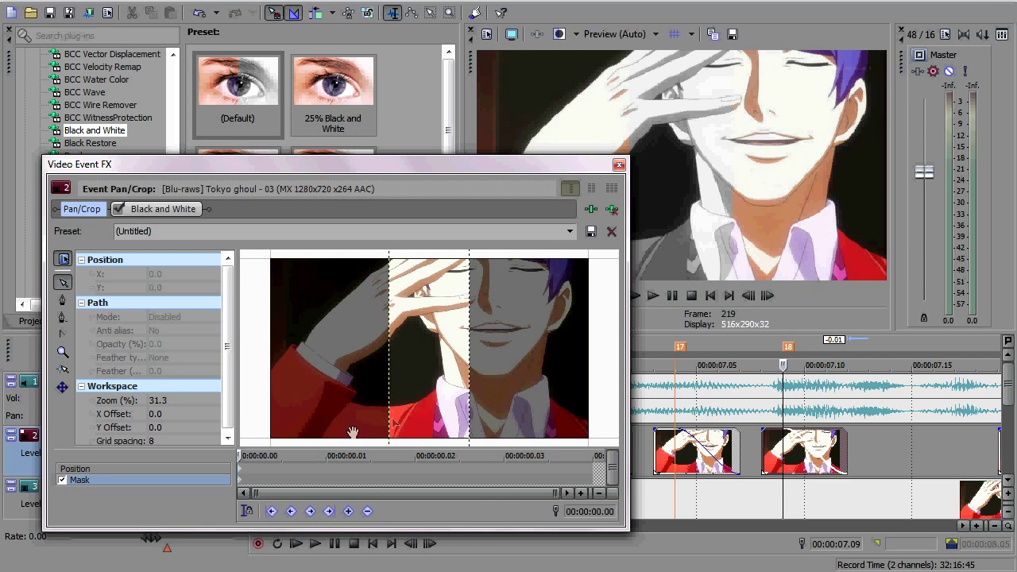
{"action": "left_click", "coordinate": [524, 475]}
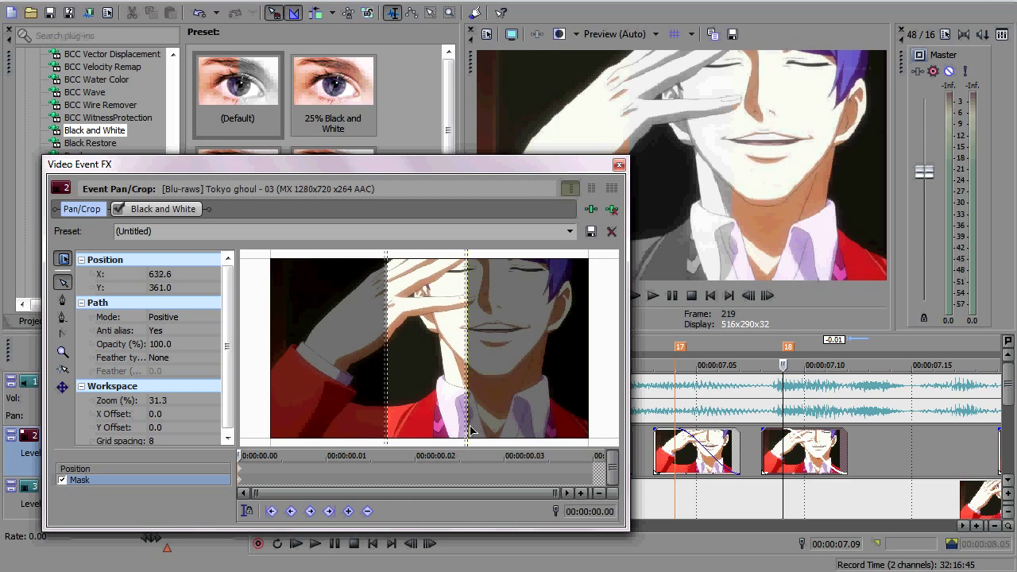
{"action": "key", "text": "Left"}
{"action": "key", "text": "Left"}
{"action": "key", "text": "Left"}
{"action": "key", "text": "Left"}
{"action": "key", "text": "Left"}
{"action": "key", "text": "Left"}
{"action": "key", "text": "Left"}
{"action": "key", "text": "Left"}
{"action": "key", "text": "Left"}
{"action": "key", "text": "Left"}
{"action": "key", "text": "Left"}
{"action": "key", "text": "Left"}
{"action": "key", "text": "Left"}
{"action": "key", "text": "Left"}
{"action": "key", "text": "Left"}
{"action": "key", "text": "Left"}
{"action": "key", "text": "Left"}
{"action": "key", "text": "Left"}
{"action": "key", "text": "Left"}
{"action": "key", "text": "Left"}
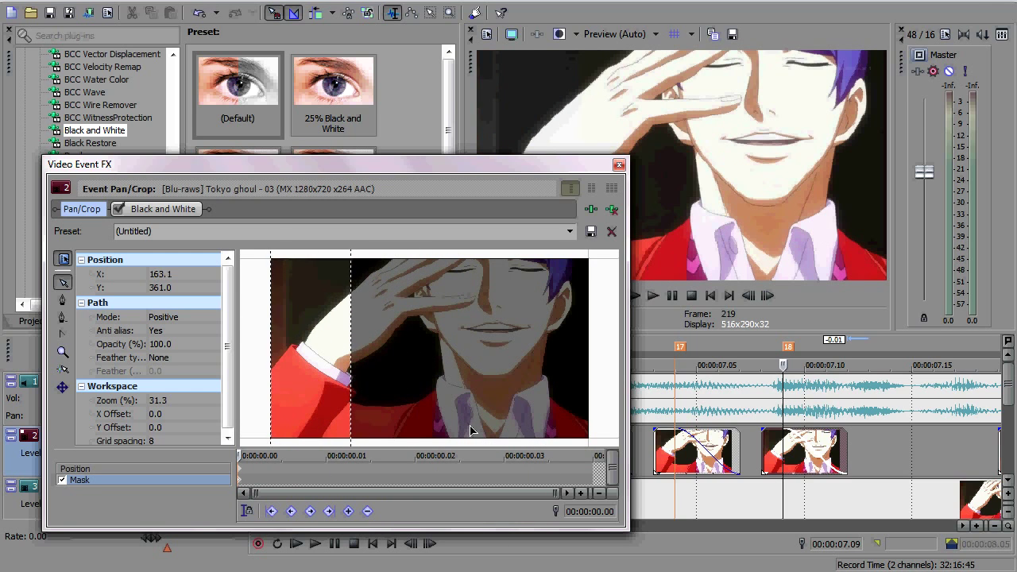
{"action": "left_click", "coordinate": [619, 164]}
Mark a loop region over the clips at markers 11 to 18 and play it back.
{"action": "scroll", "coordinate": [520, 350], "scroll_direction": "down", "scroll_amount": 3}
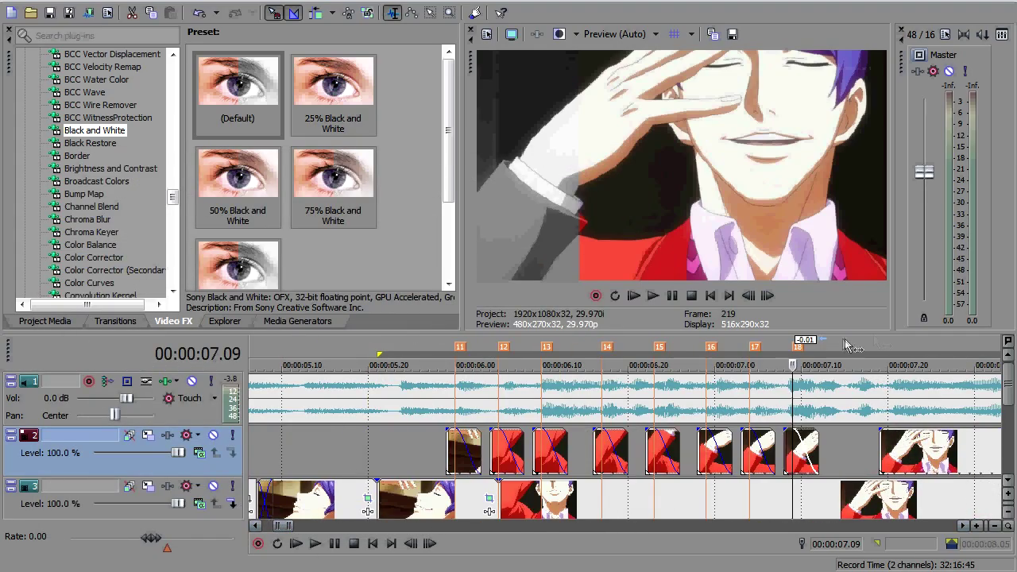
{"action": "left_click", "coordinate": [520, 343]}
{"action": "left_click_drag", "start_coordinate": [523, 349], "coordinate": [422, 350]}
{"action": "key", "text": "space"}
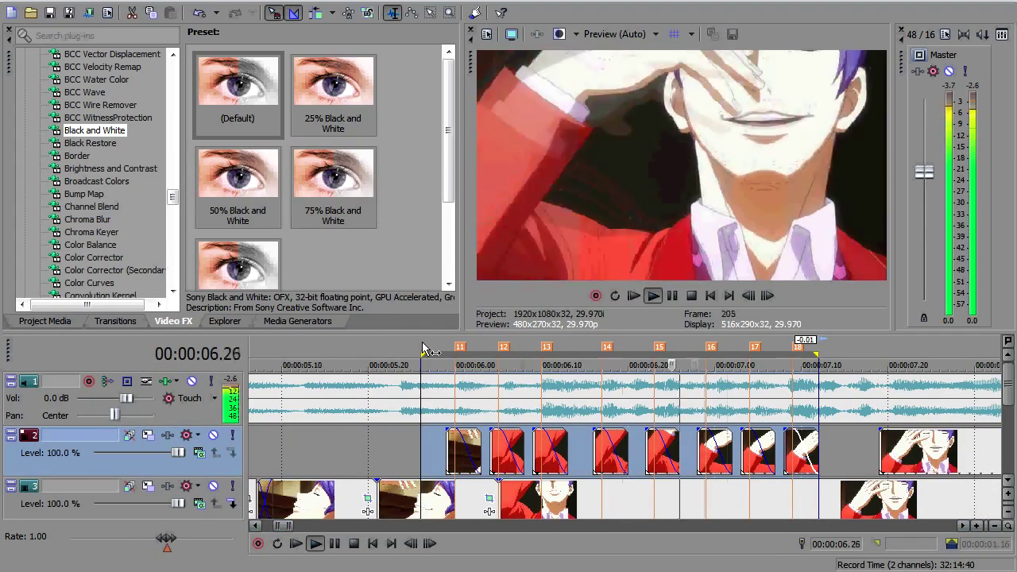
{"action": "key", "text": "space"}
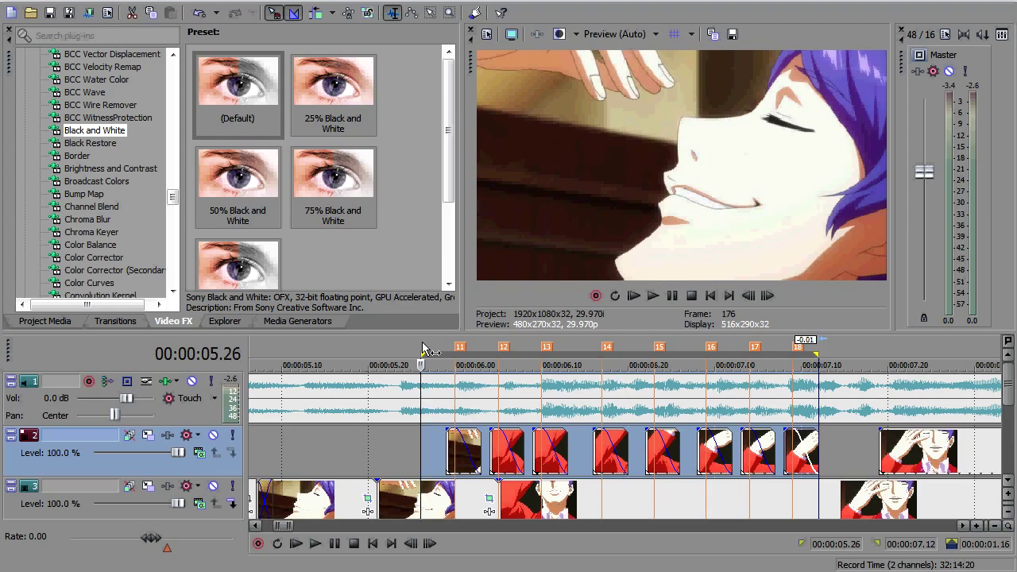
{"action": "key", "text": "space"}
{"action": "left_click", "coordinate": [465, 456]}
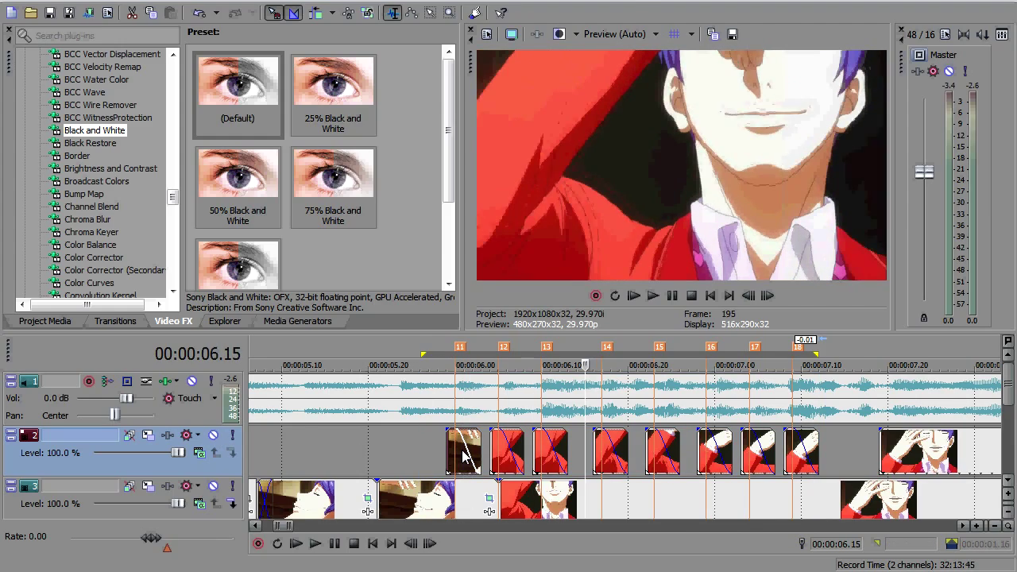
Widen the loop region to span markers 5 to 18 and play back the whole masked sequence.
{"action": "scroll", "coordinate": [465, 455], "scroll_direction": "down", "scroll_amount": 5}
{"action": "left_click_drag", "start_coordinate": [707, 353], "coordinate": [405, 353]}
{"action": "left_click_drag", "start_coordinate": [810, 353], "coordinate": [844, 353]}
{"action": "key", "text": "space"}
{"action": "key", "text": "space"}
{"action": "key", "text": "space"}
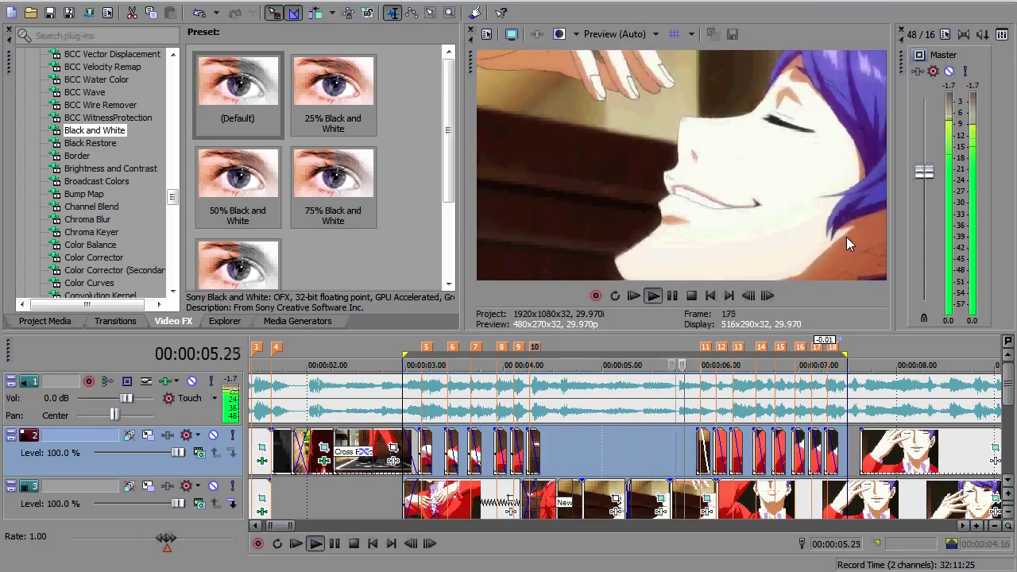
Move the leftover clip after marker 18 on track 2 later by 3 seconds 5 frames.
{"action": "key", "text": "space"}
{"action": "left_click", "coordinate": [576, 444]}
{"action": "key", "text": "space"}
{"action": "left_click", "coordinate": [575, 444]}
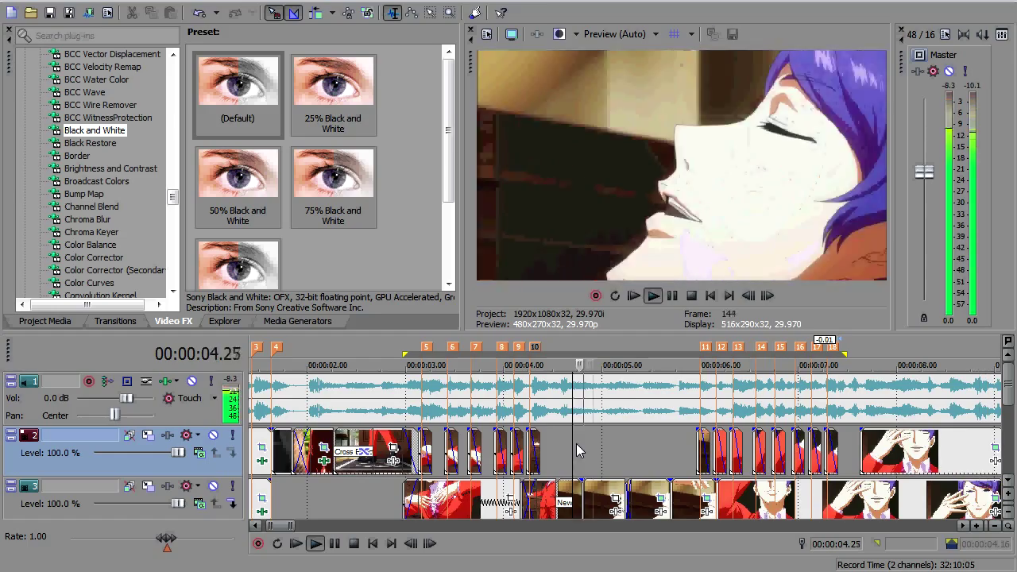
{"action": "key", "text": "space"}
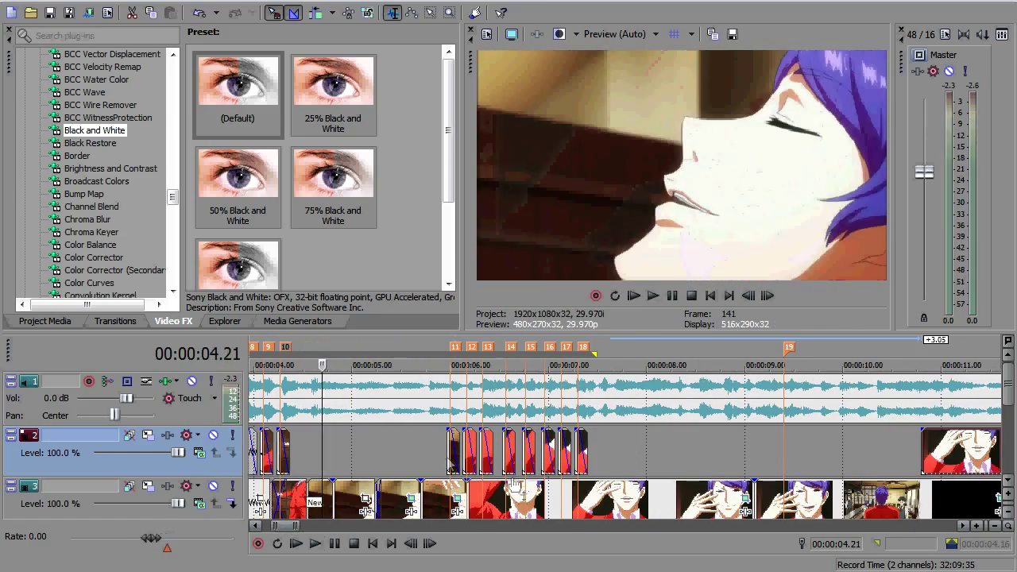
Play back the sequence from before marker 11 through the shots after marker 18 to check the timing.
{"action": "key", "text": "space"}
{"action": "left_click", "coordinate": [425, 457]}
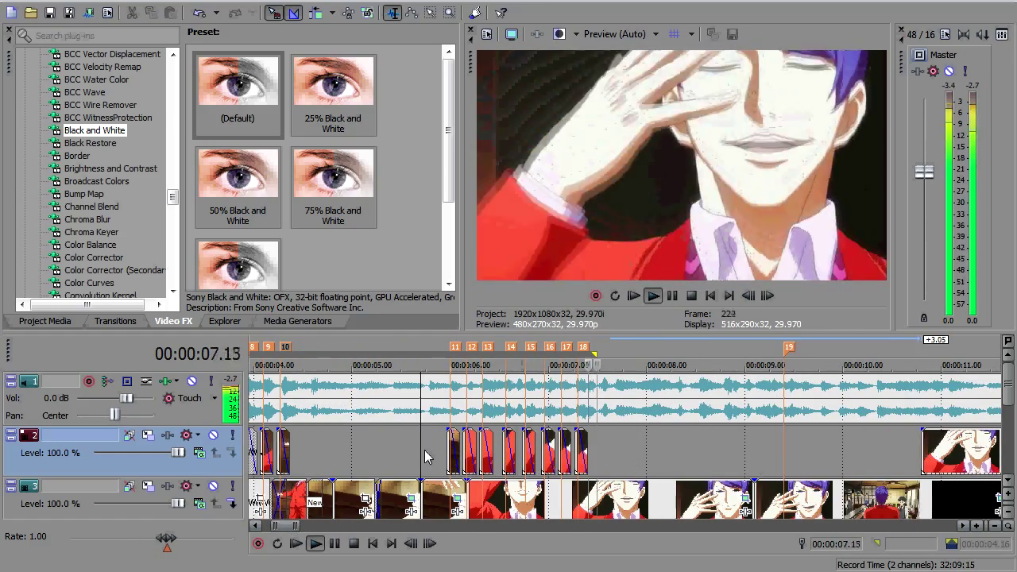
{"action": "key", "text": "space"}
{"action": "key", "text": "space"}
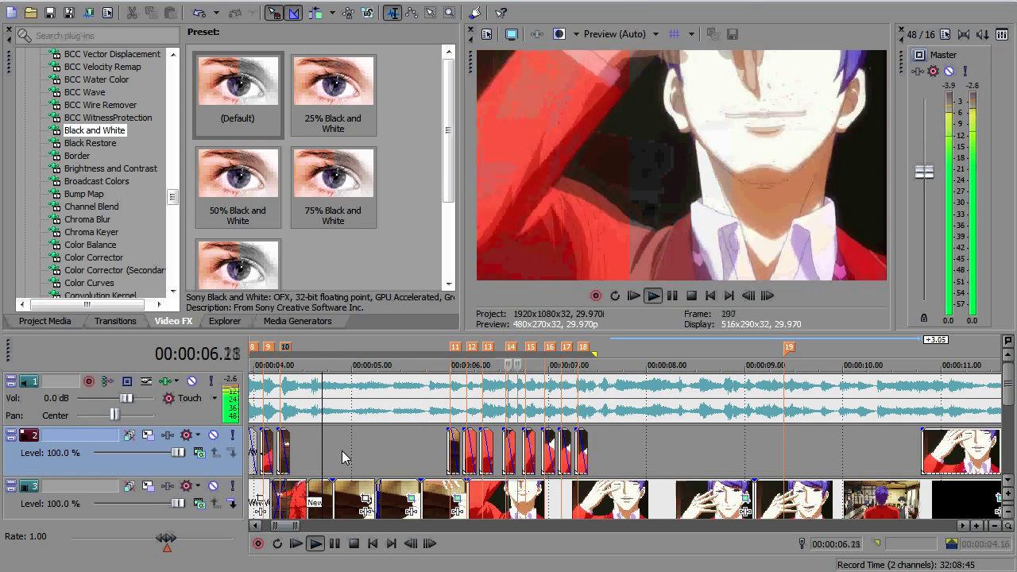
{"action": "key", "text": "space"}
{"action": "key", "text": "space"}
{"action": "left_click", "coordinate": [335, 543]}
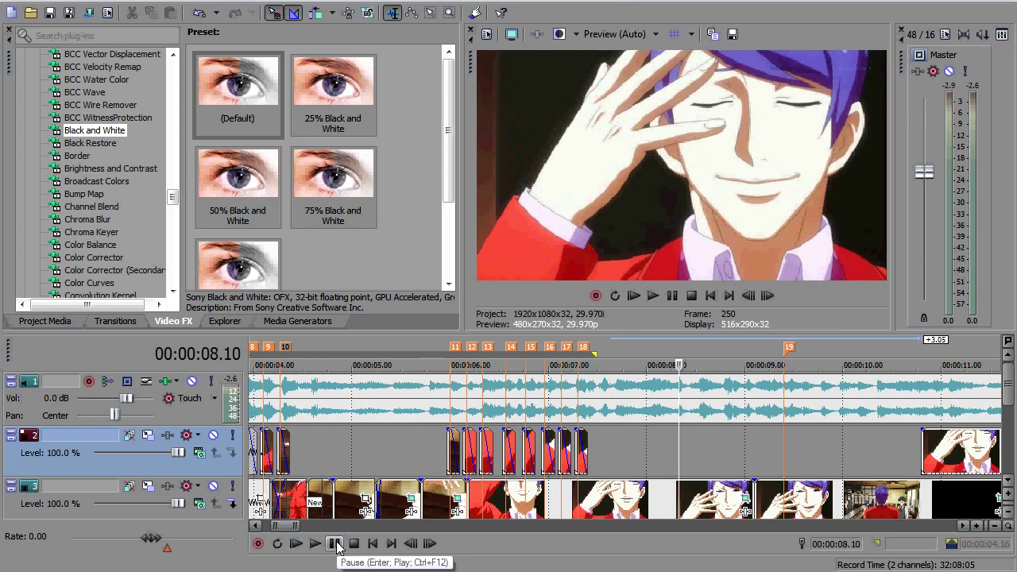
{"action": "left_click", "coordinate": [897, 571]}
{"action": "left_click", "coordinate": [378, 443]}
{"action": "key", "text": "space"}
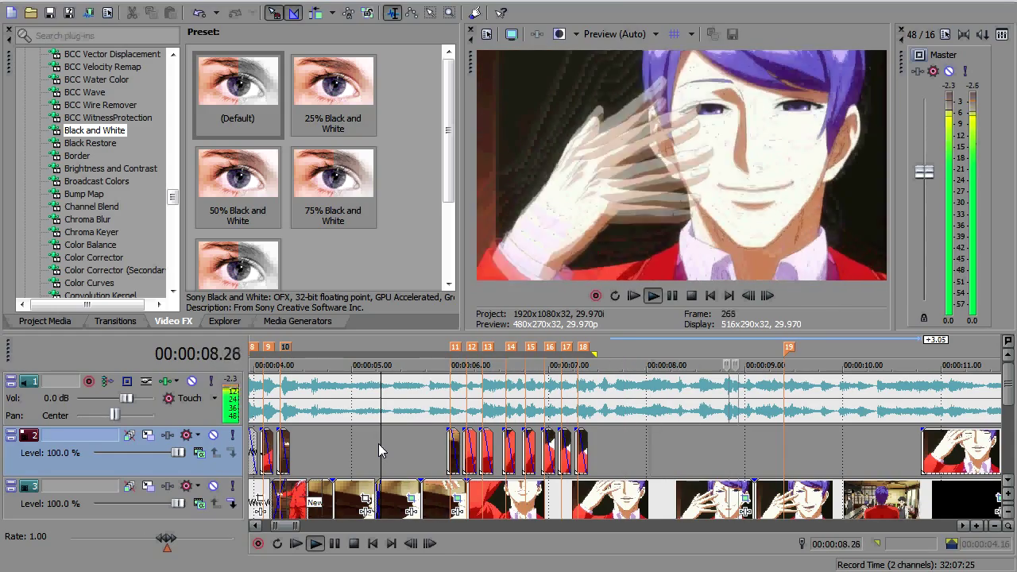
{"action": "left_click", "coordinate": [333, 544]}
{"action": "left_click", "coordinate": [334, 543]}
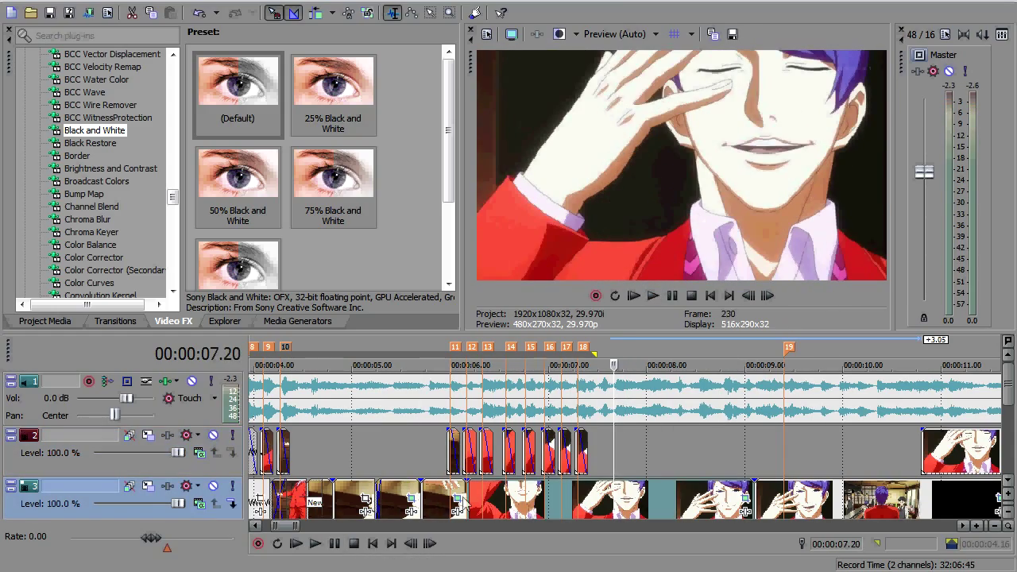
{"action": "left_click", "coordinate": [334, 543]}
Keyframe the track 3 clip's crop down to about 1,029.5 × 579.1 at 00:00:02.28 and set both later keyframes' interpolation types.
{"action": "left_click", "coordinate": [745, 500]}
{"action": "mouse_move", "coordinate": [257, 476]}
{"action": "left_mouse_down"}
{"action": "mouse_move", "coordinate": [476, 480]}
{"action": "mouse_move", "coordinate": [593, 459]}
{"action": "left_mouse_up"}
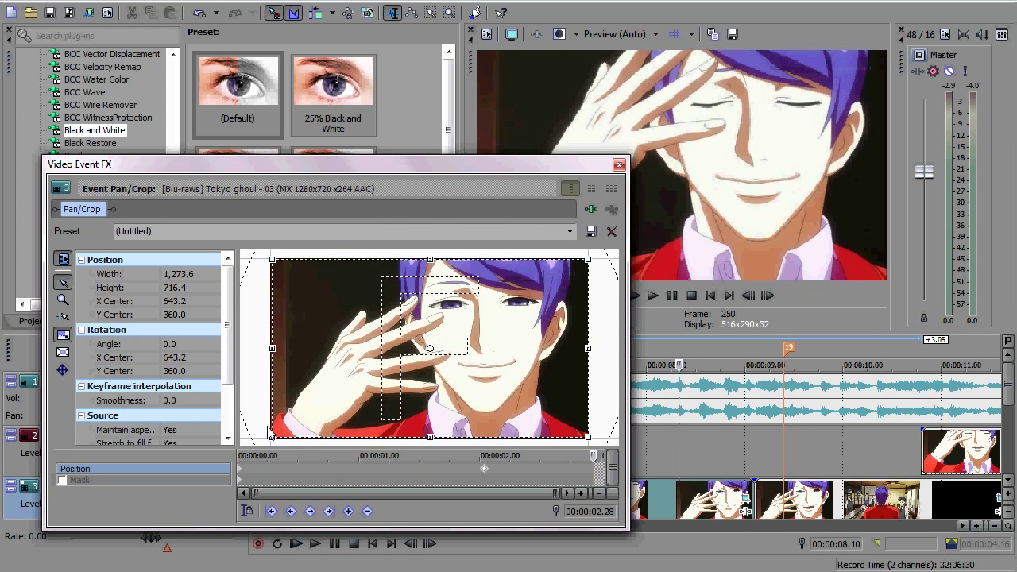
{"action": "right_click", "coordinate": [484, 468]}
{"action": "left_click", "coordinate": [528, 397]}
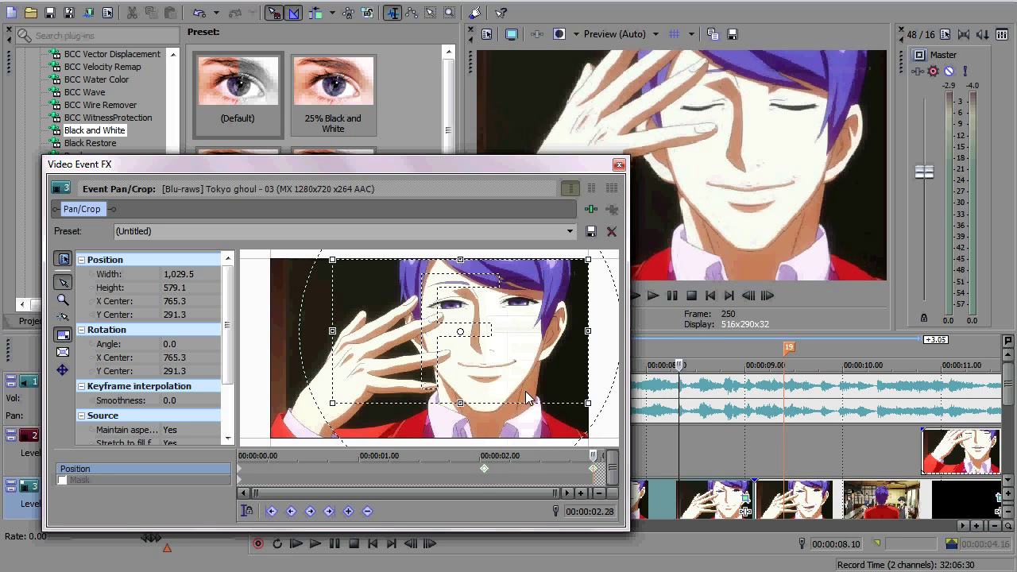
{"action": "right_click", "coordinate": [588, 468]}
{"action": "left_click", "coordinate": [626, 390]}
{"action": "left_click", "coordinate": [619, 164]}
Trim the café clip's start on track 3 to 00:00:10.10 and extend the preceding clip to meet it.
{"action": "key", "text": "space"}
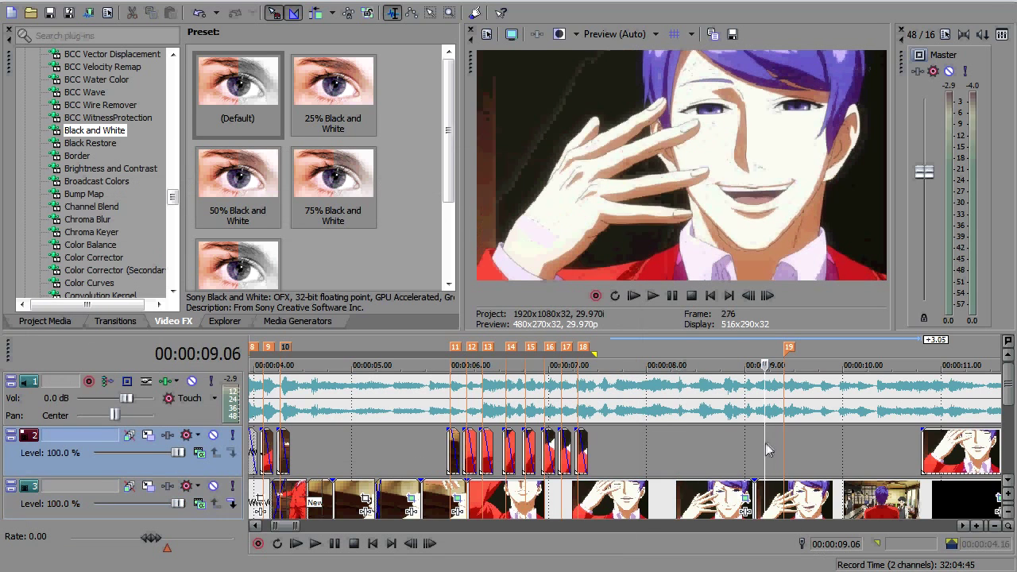
{"action": "left_click", "coordinate": [876, 517]}
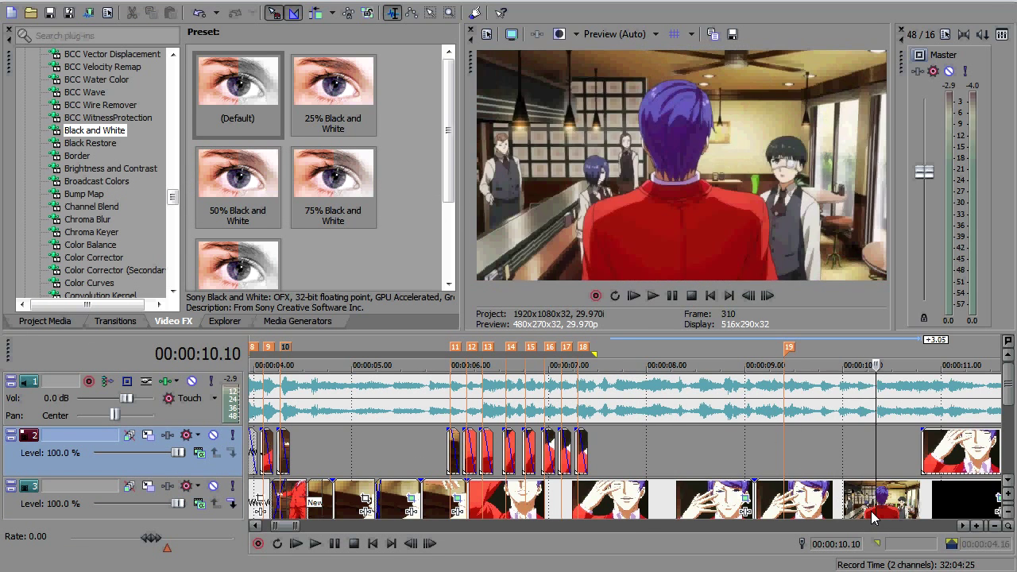
{"action": "key", "text": "s"}
{"action": "left_click", "coordinate": [870, 500]}
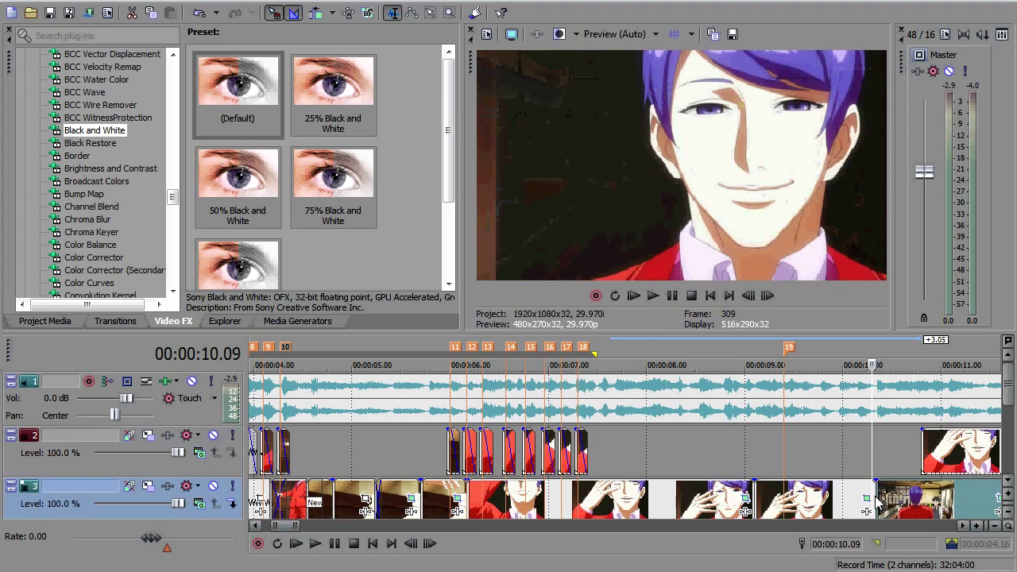
Set the crop of the clip before the café shot to 1,029.5 × 579.1 at its first keyframe and play it back.
{"action": "left_click", "coordinate": [866, 498]}
{"action": "right_click", "coordinate": [241, 469]}
{"action": "left_click", "coordinate": [274, 329]}
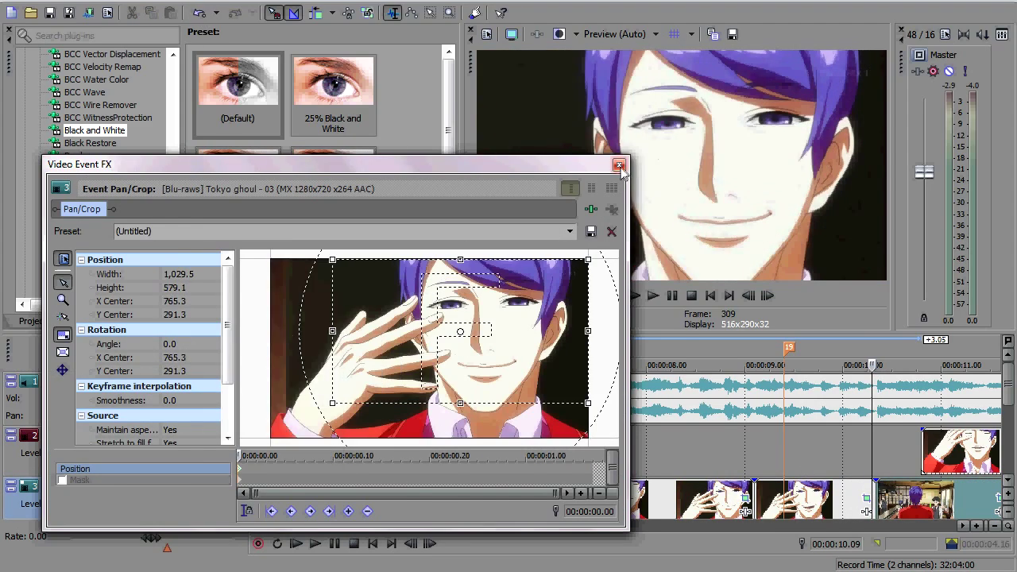
{"action": "left_click", "coordinate": [619, 165]}
{"action": "left_click", "coordinate": [610, 420]}
{"action": "key", "text": "space"}
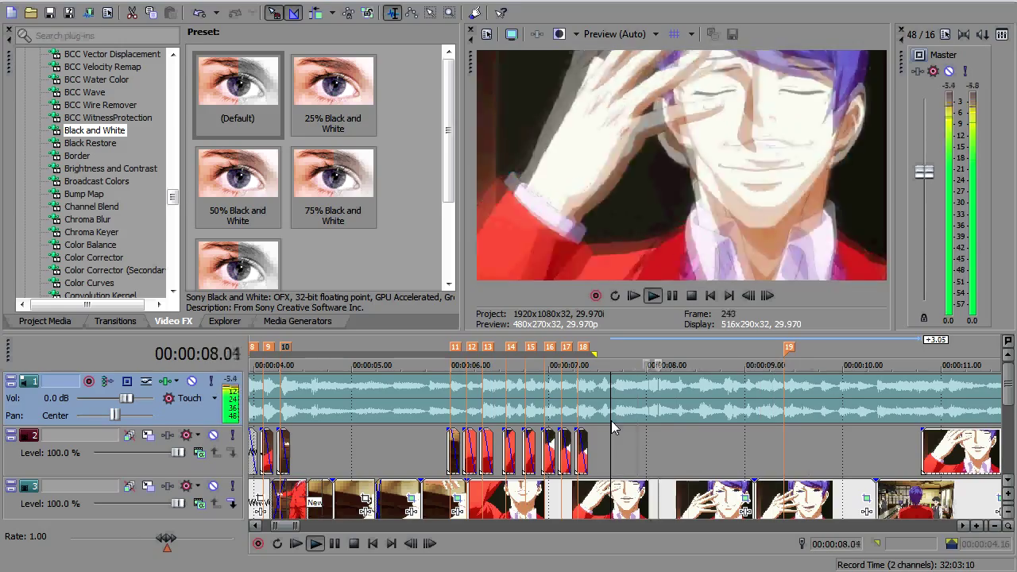
{"action": "left_click", "coordinate": [417, 456]}
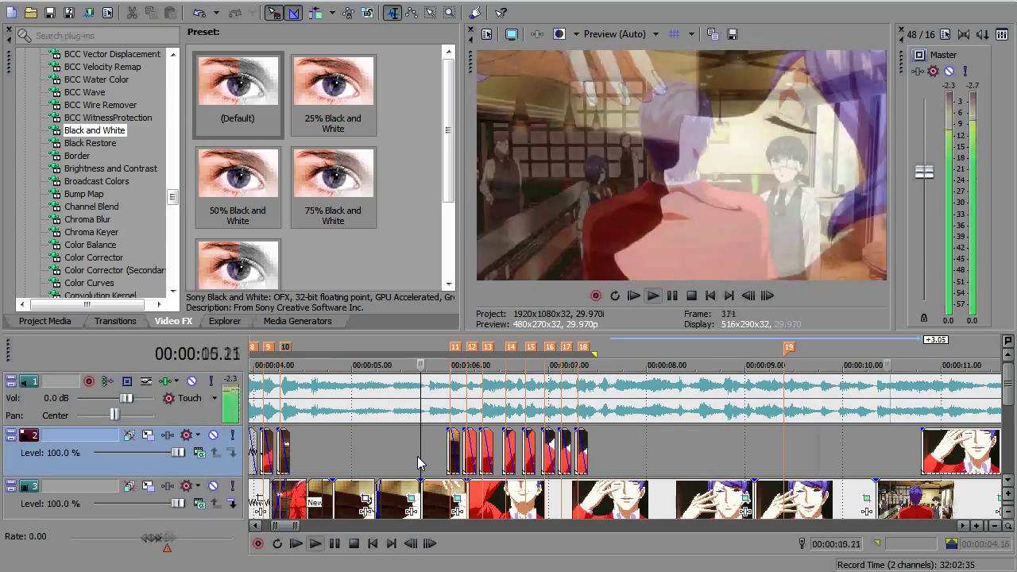
{"action": "left_click", "coordinate": [739, 458]}
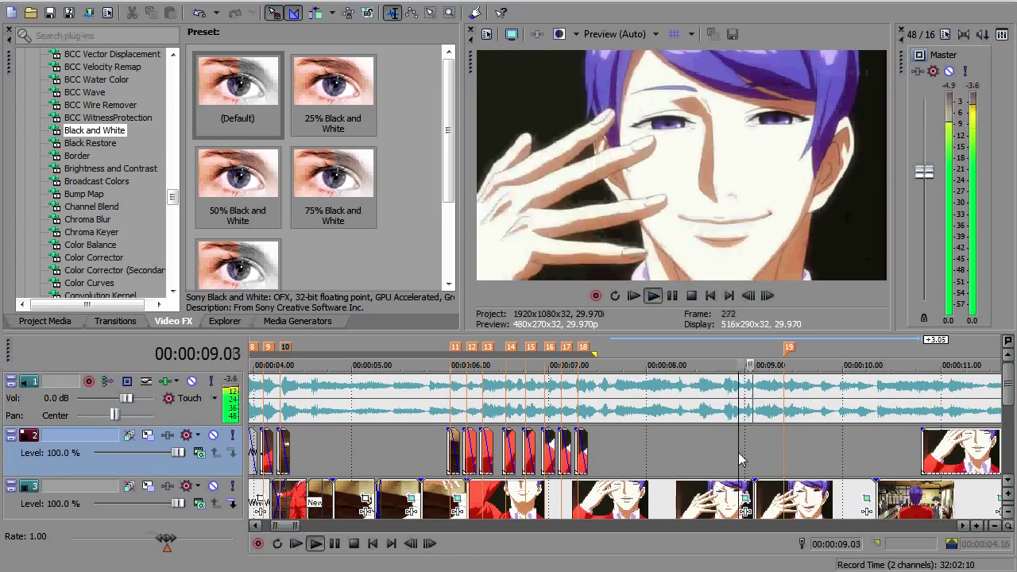
Restore that clip's crop to 1,280 × 720 at 00:00:01.07 and set the interpolation type of its middle keyframe.
{"action": "left_click", "coordinate": [864, 499]}
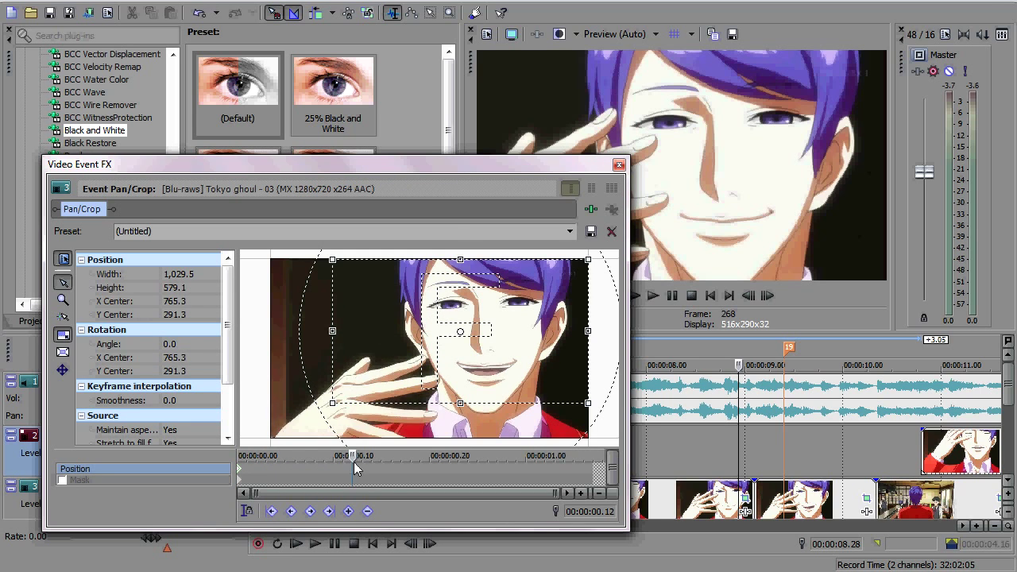
{"action": "right_click", "coordinate": [464, 359]}
{"action": "left_click", "coordinate": [487, 362]}
{"action": "right_click", "coordinate": [390, 467]}
{"action": "left_click", "coordinate": [429, 375]}
Play back the shots after marker 18 and change the interpolation type of the clip's last crop keyframe.
{"action": "left_click", "coordinate": [586, 452]}
{"action": "key", "text": "space"}
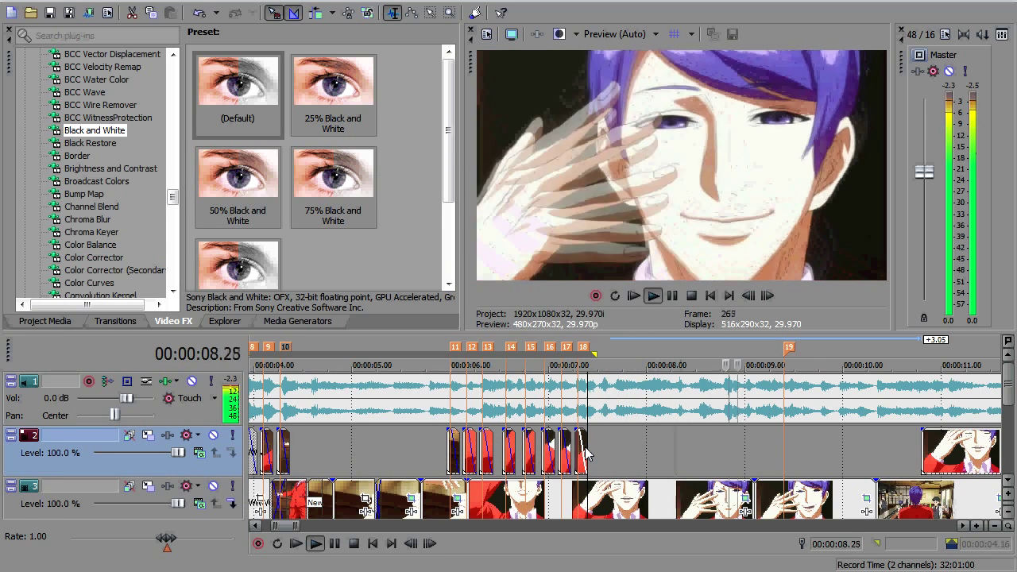
{"action": "key", "text": "space"}
{"action": "left_click", "coordinate": [866, 498]}
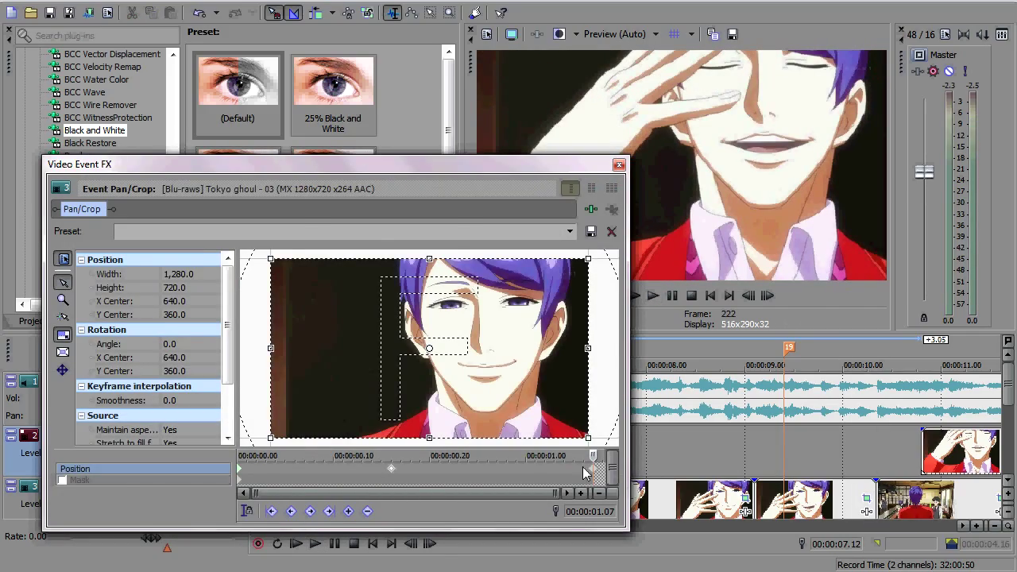
{"action": "left_click", "coordinate": [588, 379]}
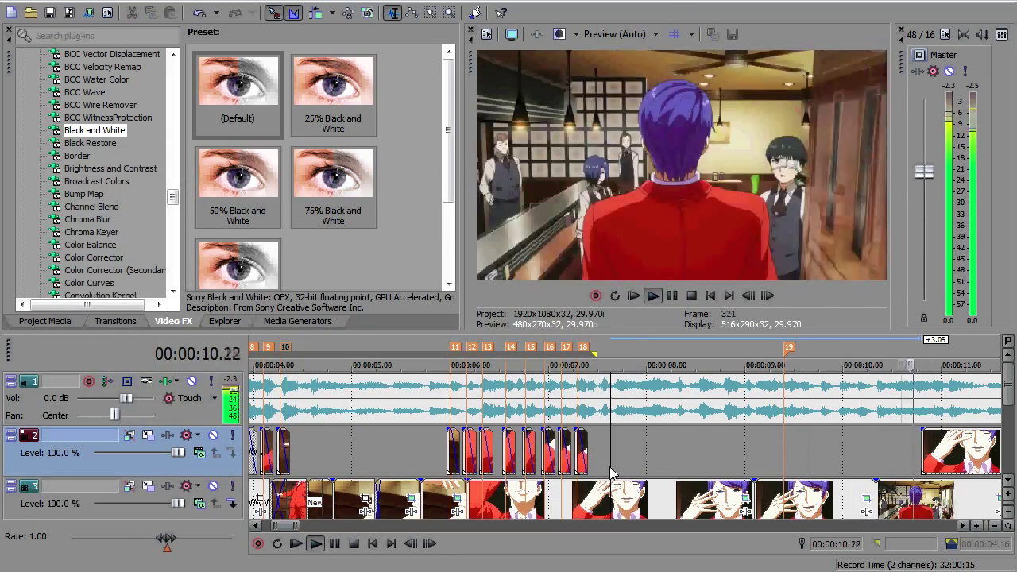
Remove the leftover clip after marker 18 from track 2 and play back the edited sequence through the café shot.
{"action": "left_click_drag", "start_coordinate": [968, 463], "coordinate": [642, 461]}
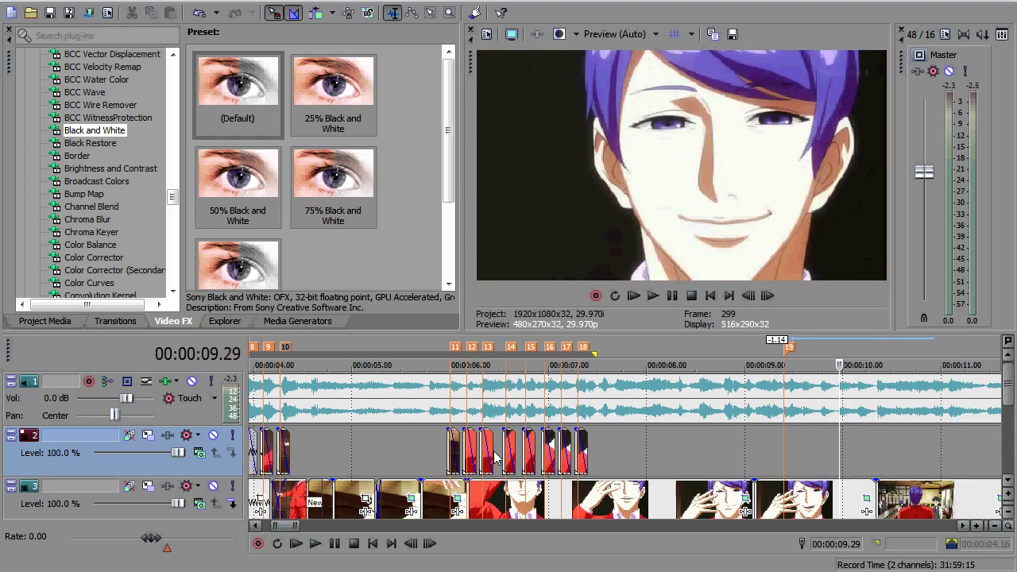
{"action": "key", "text": "space"}
{"action": "key", "text": "space"}
{"action": "key", "text": "space"}
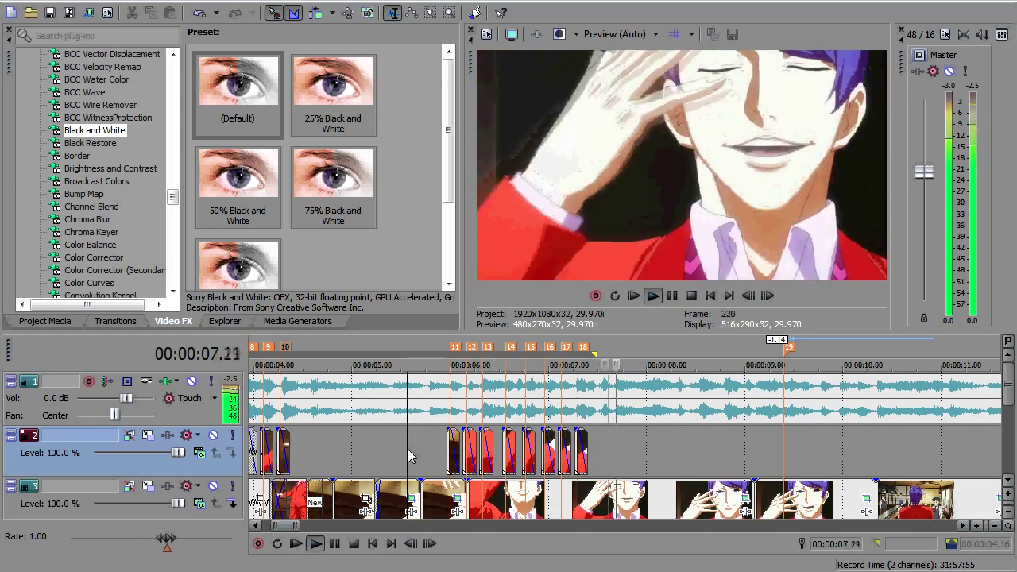
{"action": "key", "text": "space"}
{"action": "key", "text": "space"}
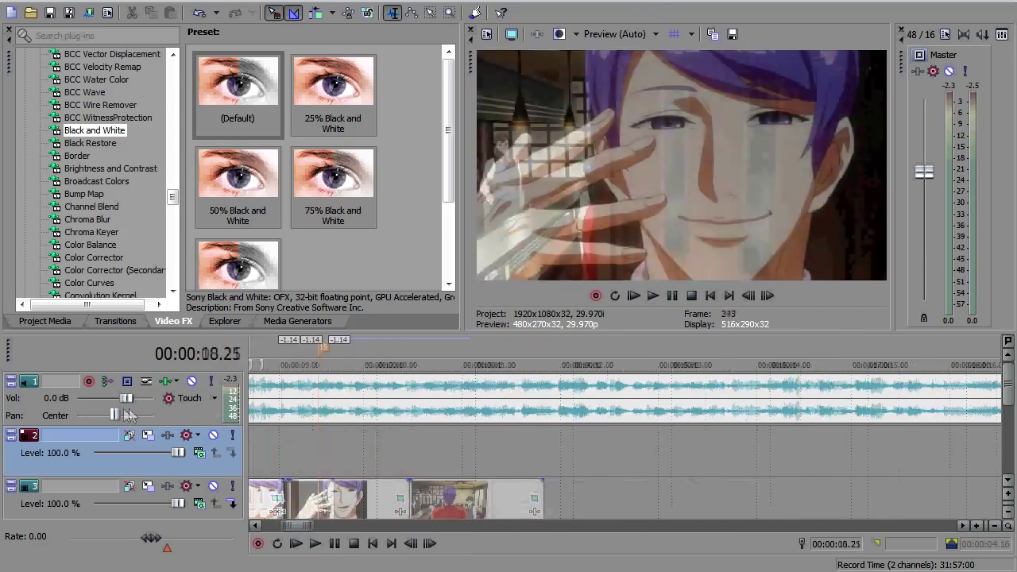
{"action": "key", "text": "space"}
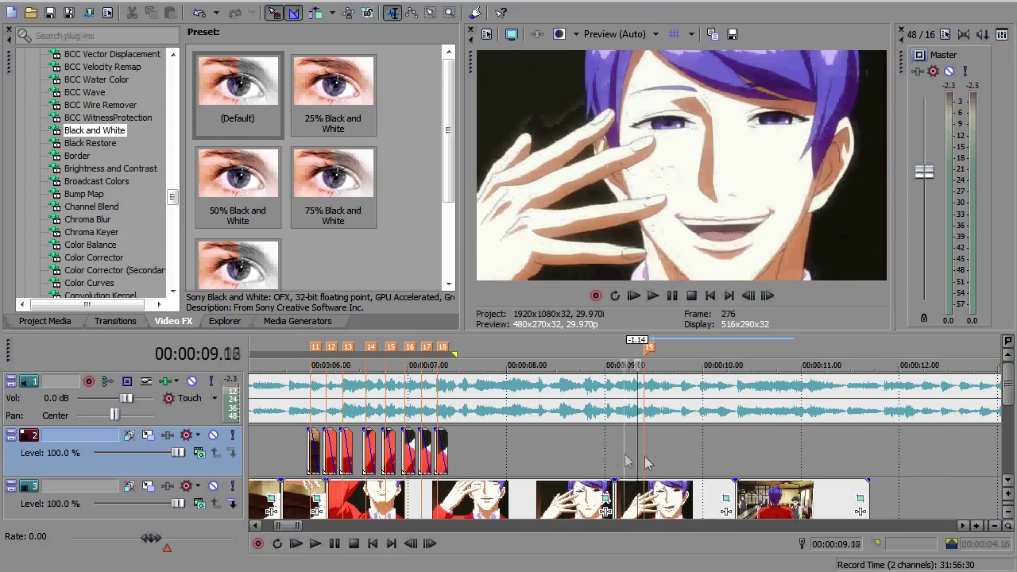
{"action": "key", "text": "space"}
{"action": "left_click", "coordinate": [334, 543]}
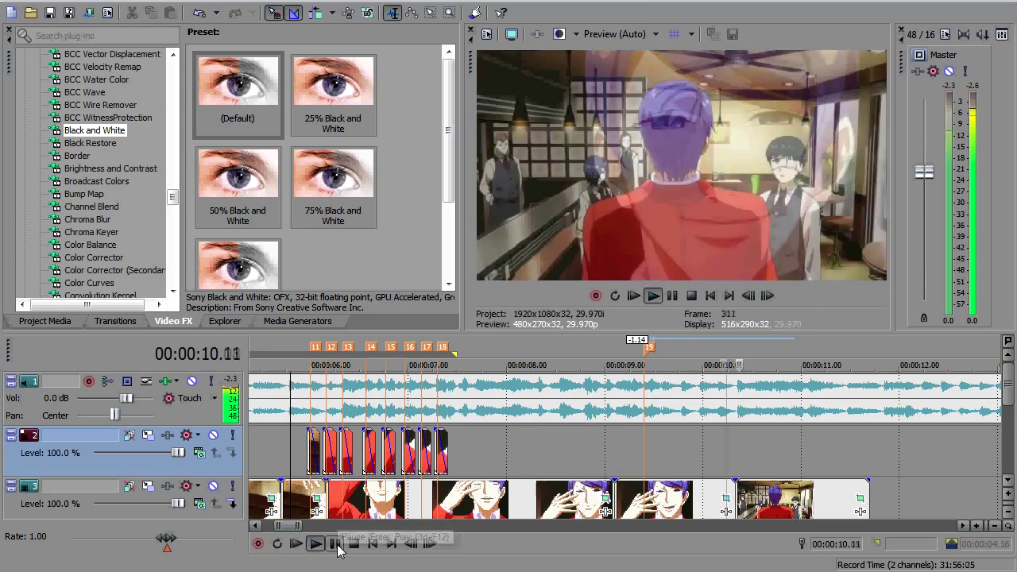
Play back the sequence and add beat markers at 00:00:09.17 and 00:00:09.23, after marker 19.
{"action": "key", "text": "space"}
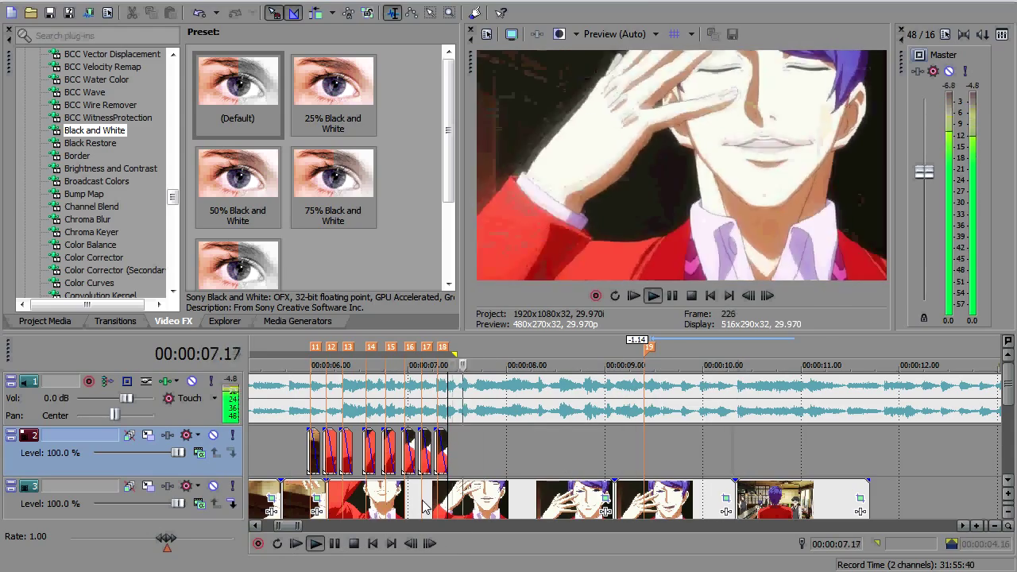
{"action": "left_click", "coordinate": [334, 543]}
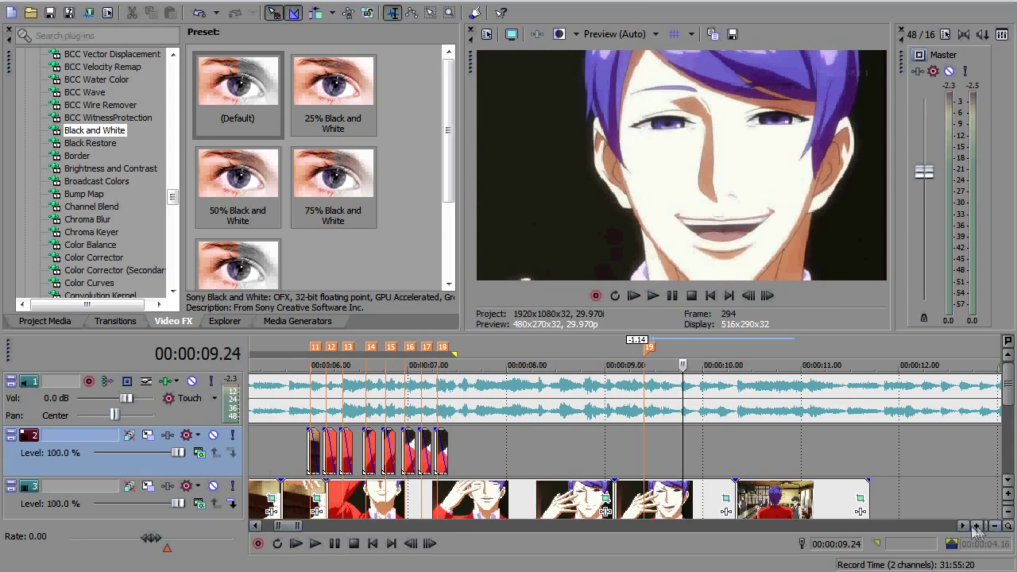
{"action": "left_click", "coordinate": [976, 526]}
{"action": "left_click", "coordinate": [313, 545]}
{"action": "key", "text": "m"}
{"action": "left_click", "coordinate": [430, 458]}
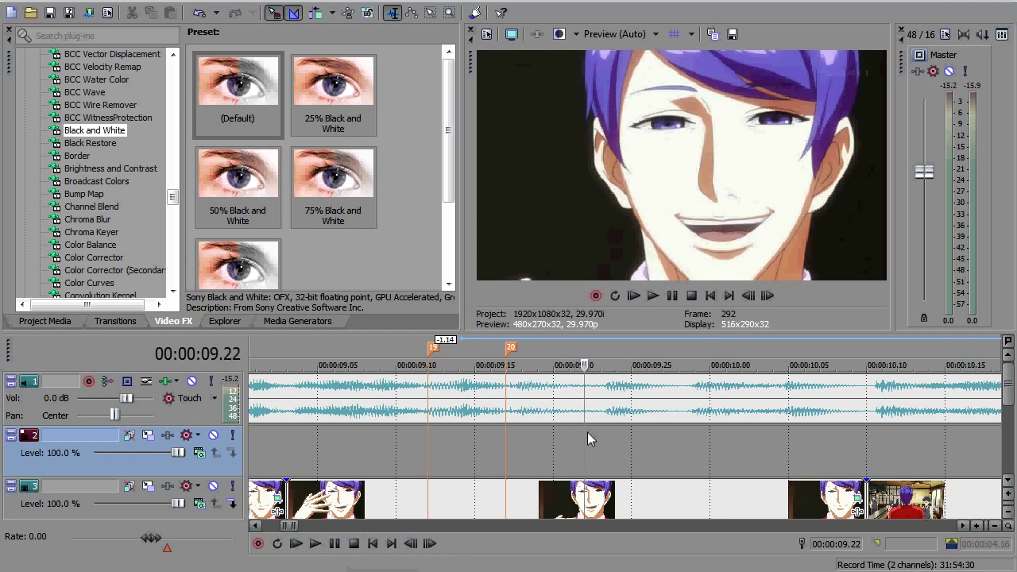
{"action": "left_click_drag", "start_coordinate": [300, 525], "coordinate": [310, 525]}
{"action": "left_click", "coordinate": [475, 428]}
{"action": "key", "text": "m"}
{"action": "left_click", "coordinate": [364, 435]}
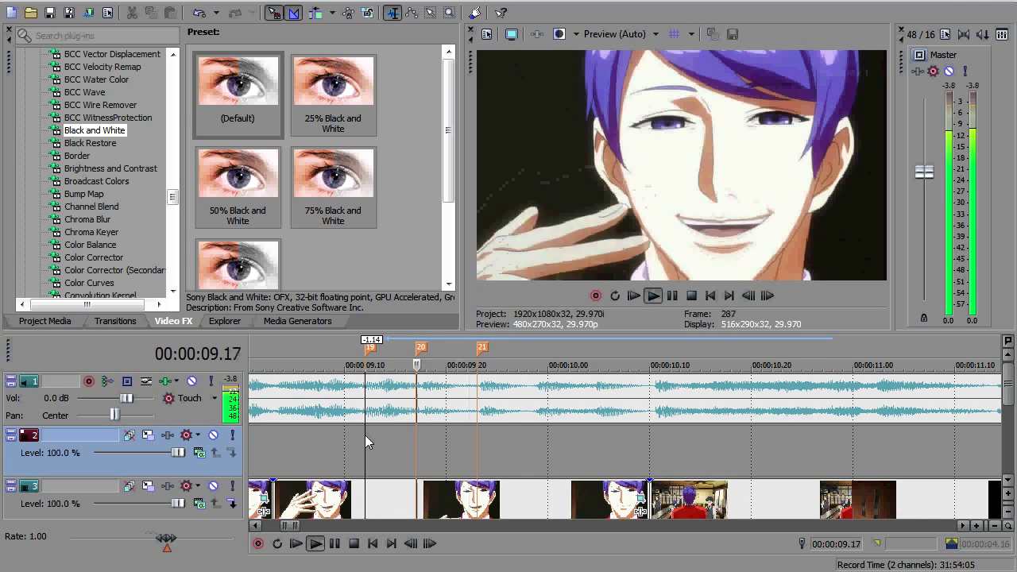
Add beat markers at 00:00:09.28, 00:00:10.04 and 00:00:10.10 and play back the marked passage.
{"action": "left_click", "coordinate": [335, 543]}
{"action": "left_click", "coordinate": [335, 543]}
{"action": "left_click", "coordinate": [534, 397]}
{"action": "key", "text": "m"}
{"action": "left_click", "coordinate": [593, 397]}
{"action": "key", "text": "m"}
{"action": "left_click", "coordinate": [650, 393]}
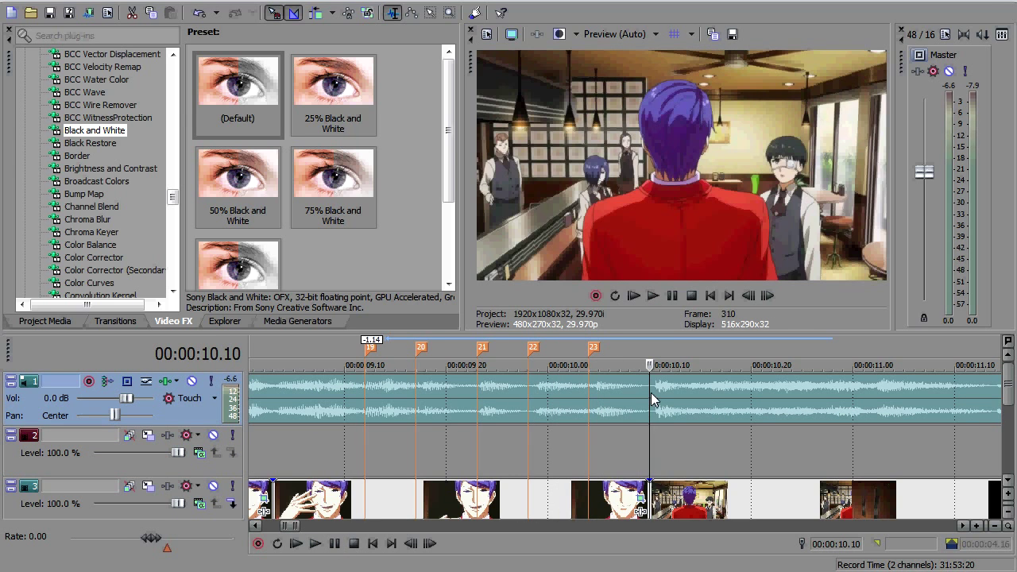
{"action": "key", "text": "m"}
{"action": "left_click", "coordinate": [328, 543]}
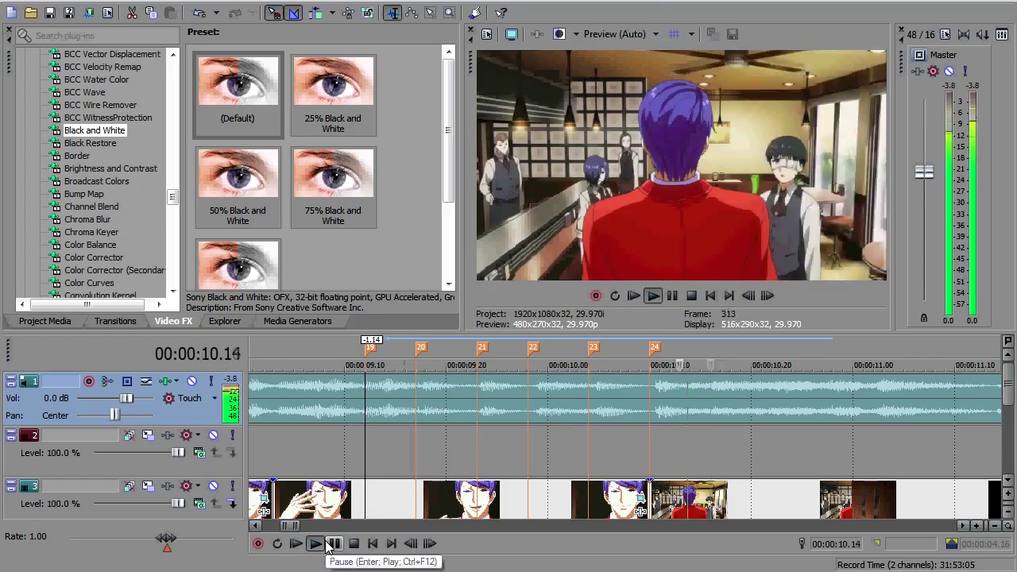
{"action": "left_click", "coordinate": [323, 442]}
{"action": "key", "text": "space"}
Copy the clip spanning markers 19 to 24 from track 3 and paste it directly above on track 2.
{"action": "scroll", "coordinate": [266, 454], "scroll_direction": "down", "scroll_amount": 4}
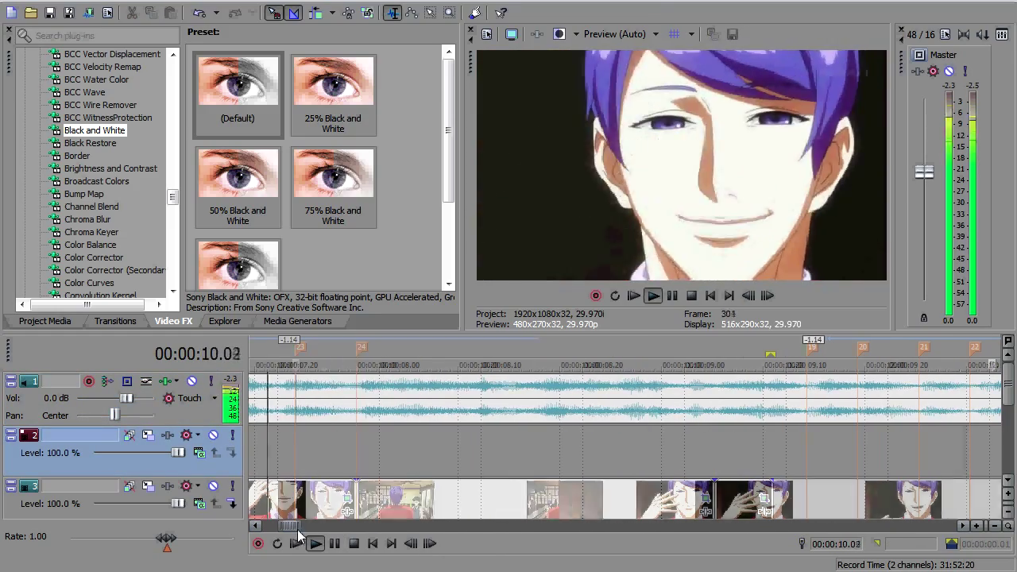
{"action": "left_click", "coordinate": [354, 543]}
{"action": "key", "text": "Up"}
{"action": "key", "text": "Up"}
{"action": "right_click", "coordinate": [713, 502]}
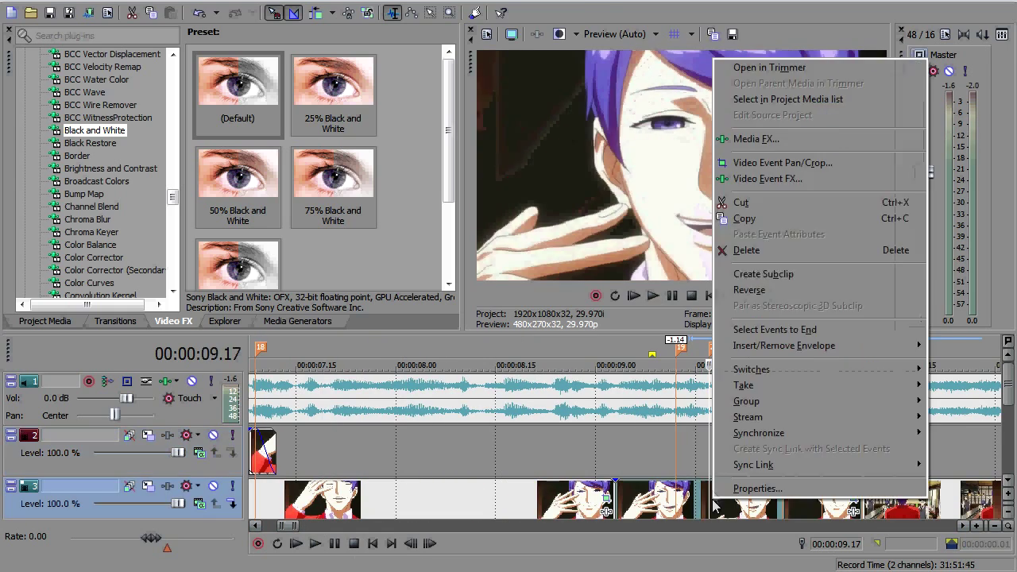
{"action": "left_click", "coordinate": [622, 433]}
{"action": "right_click", "coordinate": [622, 433]}
{"action": "left_click", "coordinate": [659, 415]}
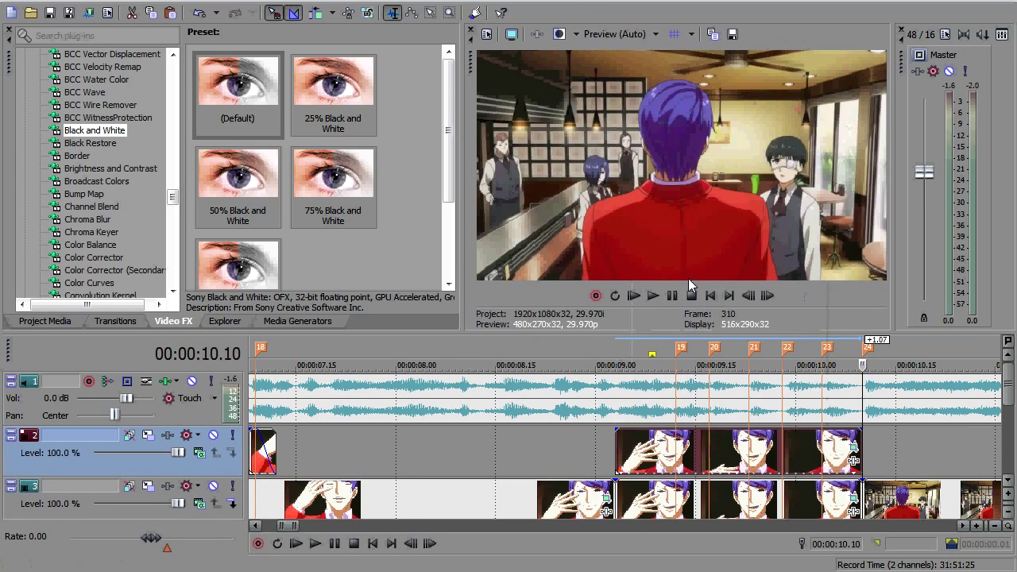
Cut the copied clip on track 2 into five short pieces with fade-outs, starting just before markers 19 to 23.
{"action": "left_click", "coordinate": [979, 532]}
{"action": "left_click", "coordinate": [979, 532]}
{"action": "key", "text": "Up"}
{"action": "left_click", "coordinate": [544, 451]}
{"action": "left_click_drag", "start_coordinate": [544, 451], "coordinate": [703, 455]}
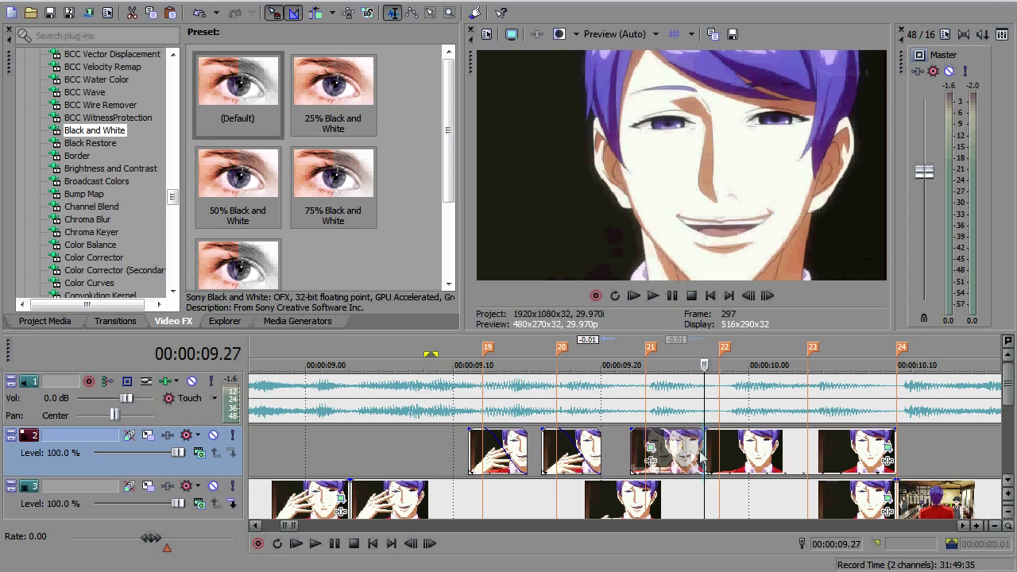
{"action": "mouse_move", "coordinate": [792, 459]}
{"action": "left_mouse_down"}
{"action": "mouse_move", "coordinate": [773, 449]}
{"action": "mouse_move", "coordinate": [796, 451]}
{"action": "left_mouse_up"}
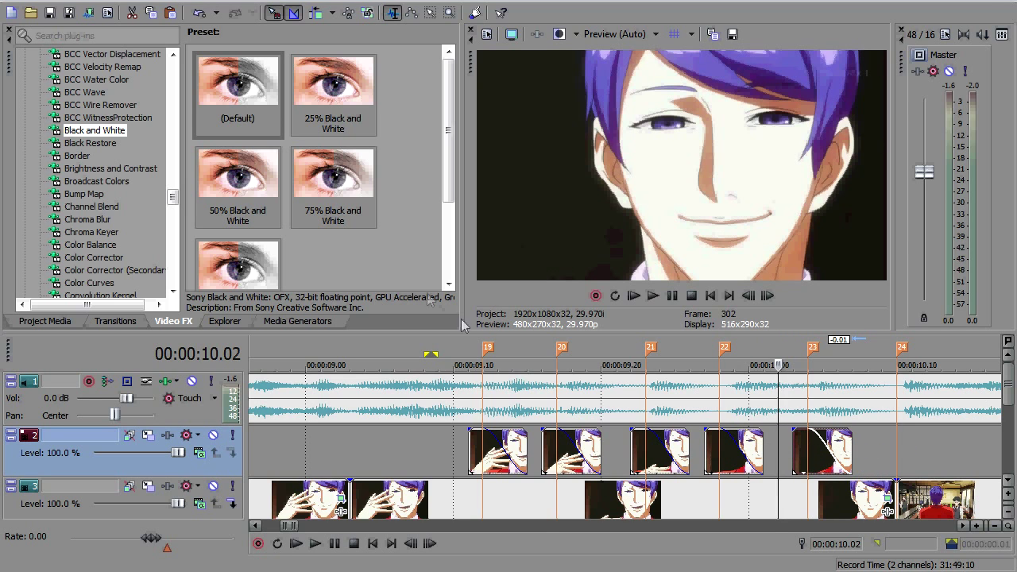
Apply the default Black and White effect to the five pieces at markers 19 to 23 on track 2.
{"action": "left_click_drag", "start_coordinate": [237, 87], "coordinate": [570, 451]}
{"action": "key", "text": "Escape"}
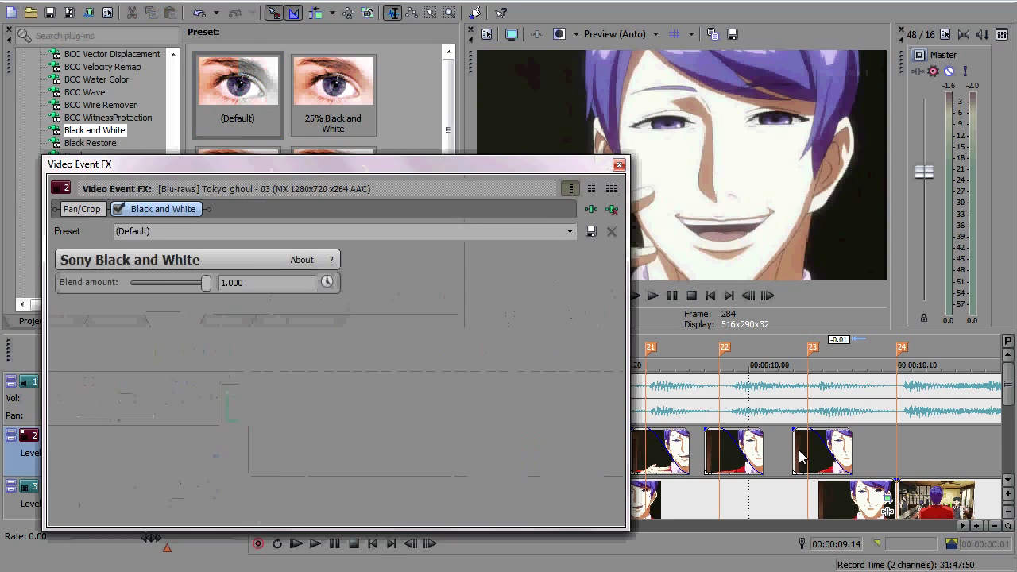
{"action": "left_click", "coordinate": [486, 459]}
{"action": "right_click", "coordinate": [494, 449]}
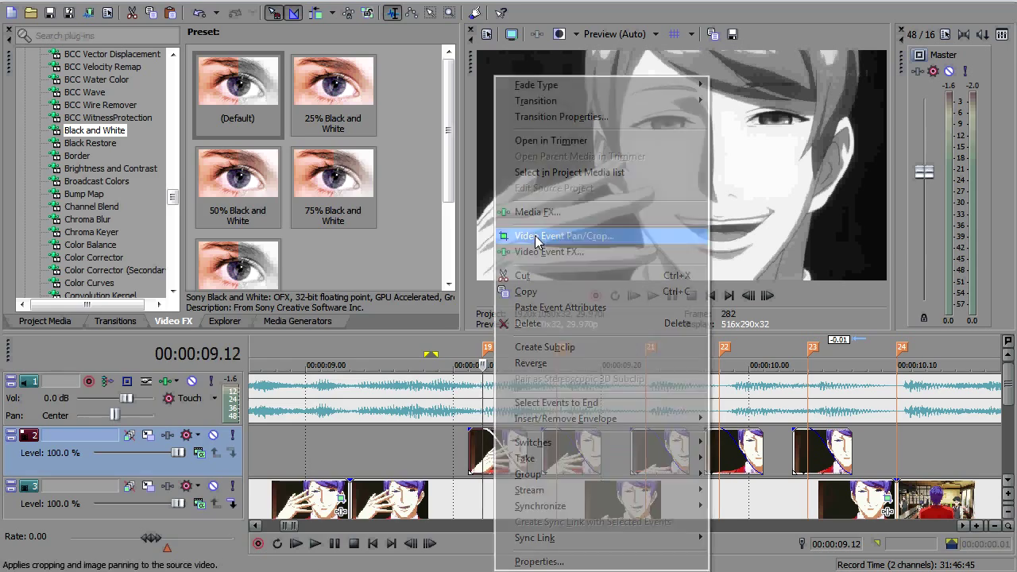
{"action": "left_click", "coordinate": [572, 168]}
{"action": "right_click", "coordinate": [240, 290]}
{"action": "left_click", "coordinate": [287, 409]}
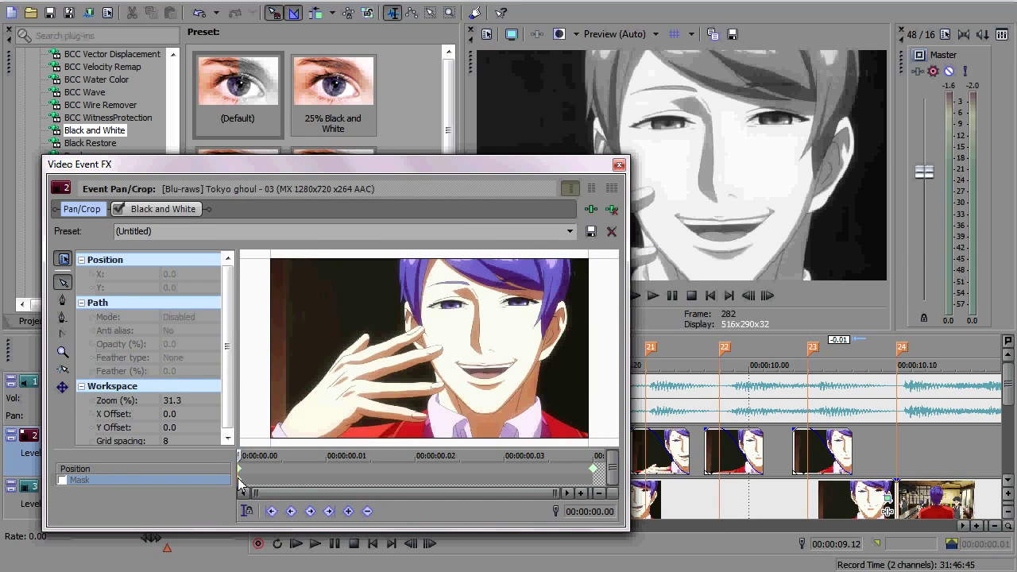
{"action": "left_click", "coordinate": [619, 165]}
Copy the mask keyframe from the pan/crop settings of the track 2 piece at marker 17.
{"action": "scroll", "coordinate": [769, 459], "scroll_direction": "left", "scroll_amount": 5}
{"action": "left_click", "coordinate": [787, 453]}
{"action": "right_click", "coordinate": [787, 452]}
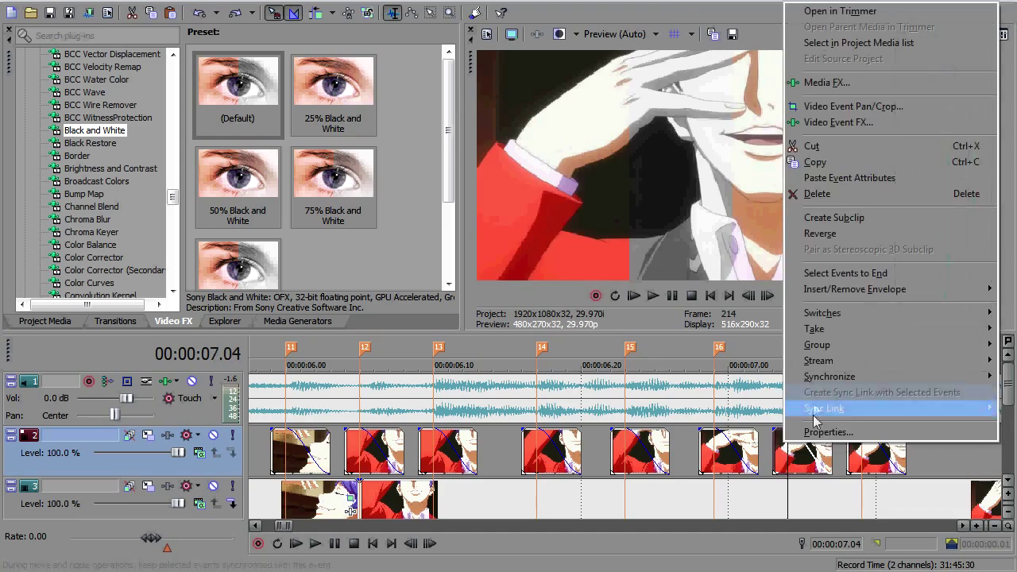
{"action": "left_click", "coordinate": [810, 420]}
{"action": "key", "text": "Escape"}
{"action": "right_click", "coordinate": [778, 450]}
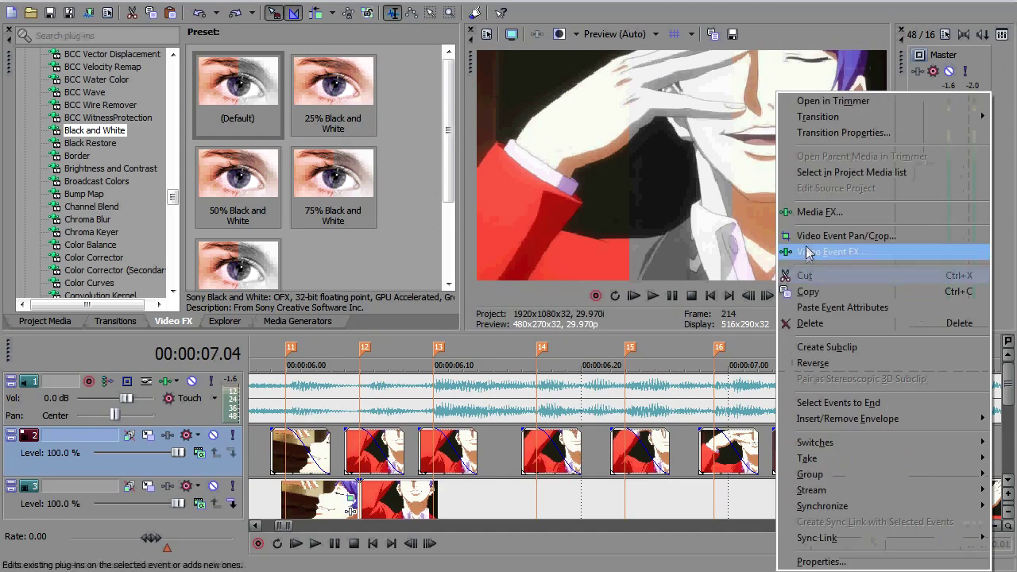
{"action": "left_click", "coordinate": [826, 249]}
{"action": "right_click", "coordinate": [240, 482]}
{"action": "left_click", "coordinate": [276, 319]}
{"action": "left_click", "coordinate": [619, 165]}
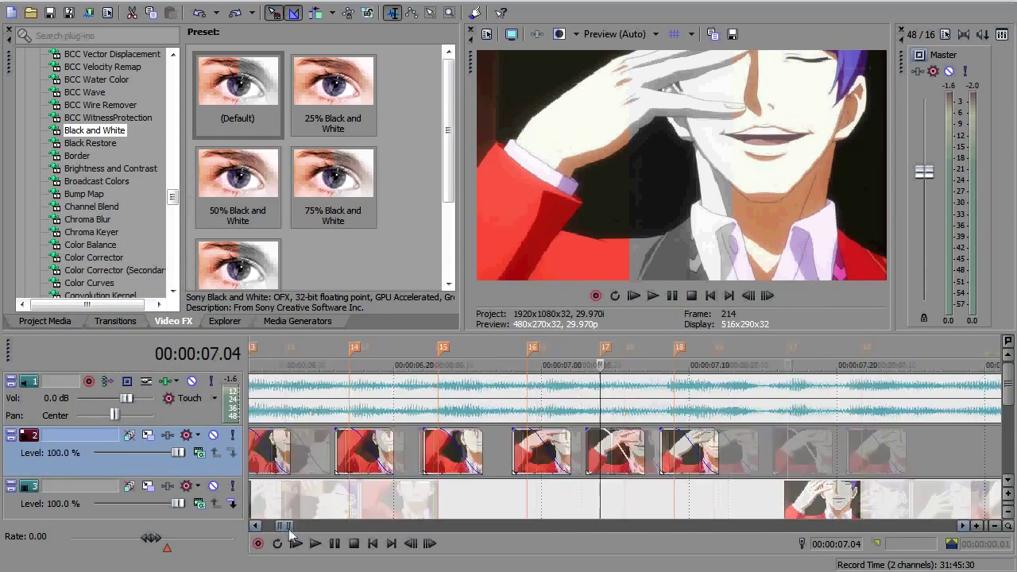
Paste the copied mask keyframe into the pan/crop settings of the piece at marker 19.
{"action": "scroll", "coordinate": [635, 452], "scroll_direction": "right", "scroll_amount": 5}
{"action": "left_click", "coordinate": [295, 451]}
{"action": "right_click", "coordinate": [295, 451]}
{"action": "left_click", "coordinate": [362, 112]}
{"action": "right_click", "coordinate": [240, 482]}
{"action": "left_click", "coordinate": [289, 341]}
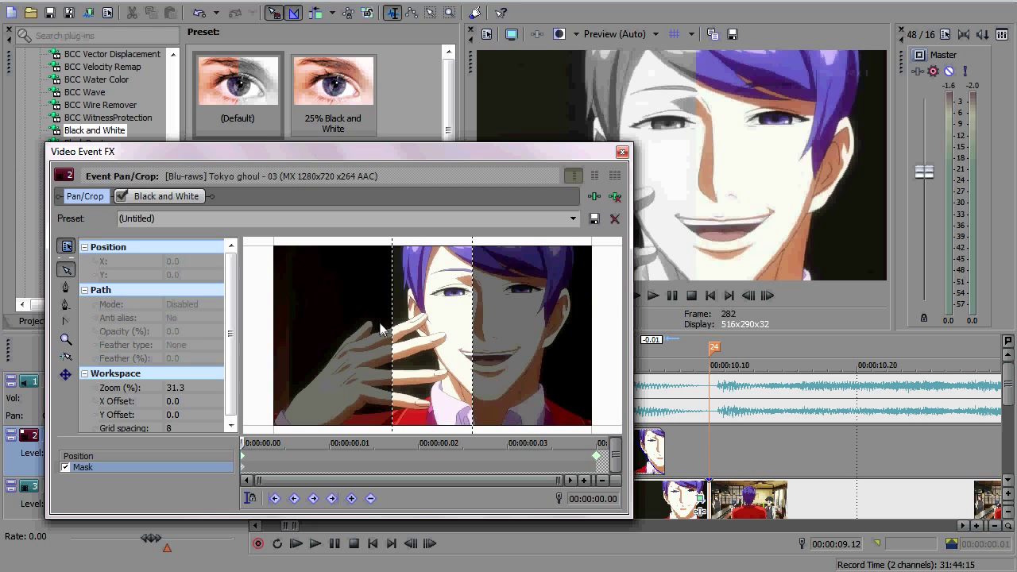
{"action": "right_click", "coordinate": [394, 332]}
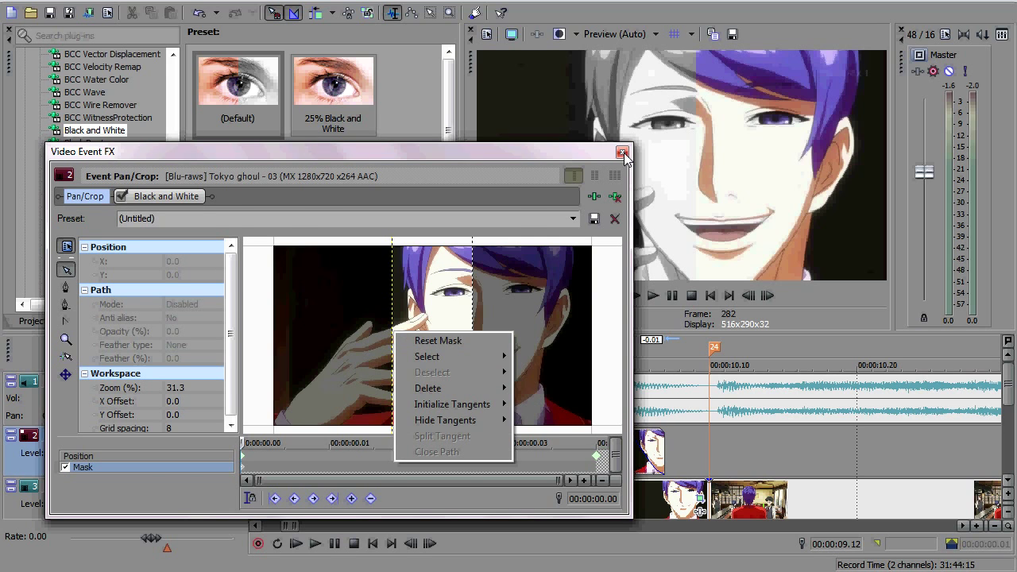
{"action": "left_click", "coordinate": [623, 153]}
Select the whole mask of the piece at marker 19 and move it to about X 780 over the face.
{"action": "right_click", "coordinate": [313, 449]}
{"action": "left_click", "coordinate": [386, 234]}
{"action": "right_click", "coordinate": [396, 398]}
{"action": "left_click", "coordinate": [526, 459]}
{"action": "left_click_drag", "start_coordinate": [473, 367], "coordinate": [515, 373]}
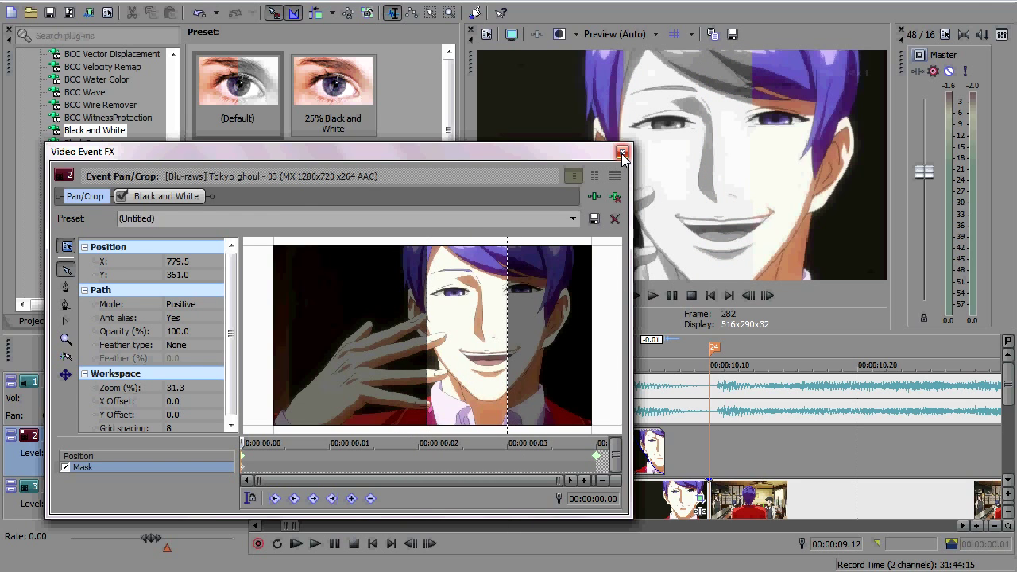
{"action": "left_click", "coordinate": [598, 454]}
{"action": "left_click", "coordinate": [622, 152]}
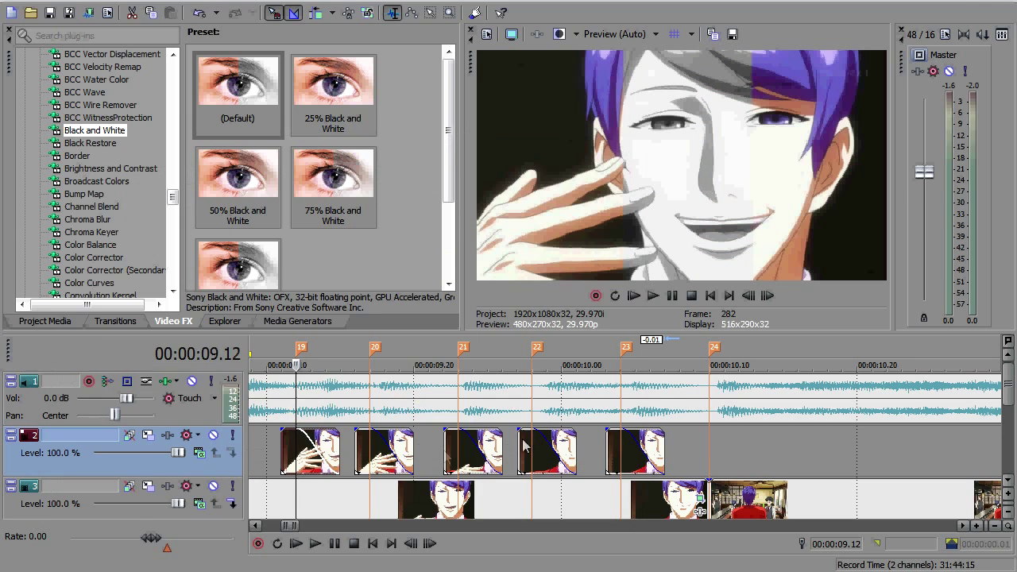
Paste the copied mask keyframe into the piece at marker 20 and enable its mask.
{"action": "right_click", "coordinate": [395, 442]}
{"action": "left_click", "coordinate": [429, 220]}
{"action": "right_click", "coordinate": [246, 475]}
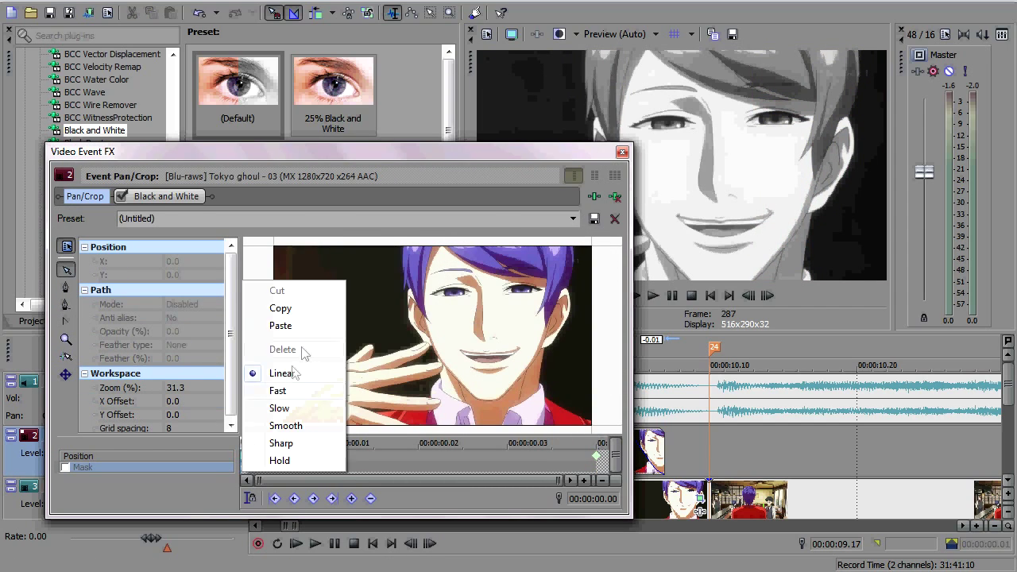
{"action": "left_click", "coordinate": [65, 467]}
Select the whole mask of the piece at marker 20 and shift it left over the raised hand.
{"action": "right_click", "coordinate": [397, 387]}
{"action": "left_click", "coordinate": [553, 436]}
{"action": "key", "text": "Left"}
{"action": "key", "text": "Left"}
{"action": "key", "text": "Left"}
{"action": "left_click_drag", "start_coordinate": [565, 154], "coordinate": [401, 147]}
{"action": "key", "text": "Left"}
{"action": "key", "text": "Left"}
{"action": "key", "text": "Left"}
{"action": "key", "text": "Left"}
{"action": "key", "text": "Left"}
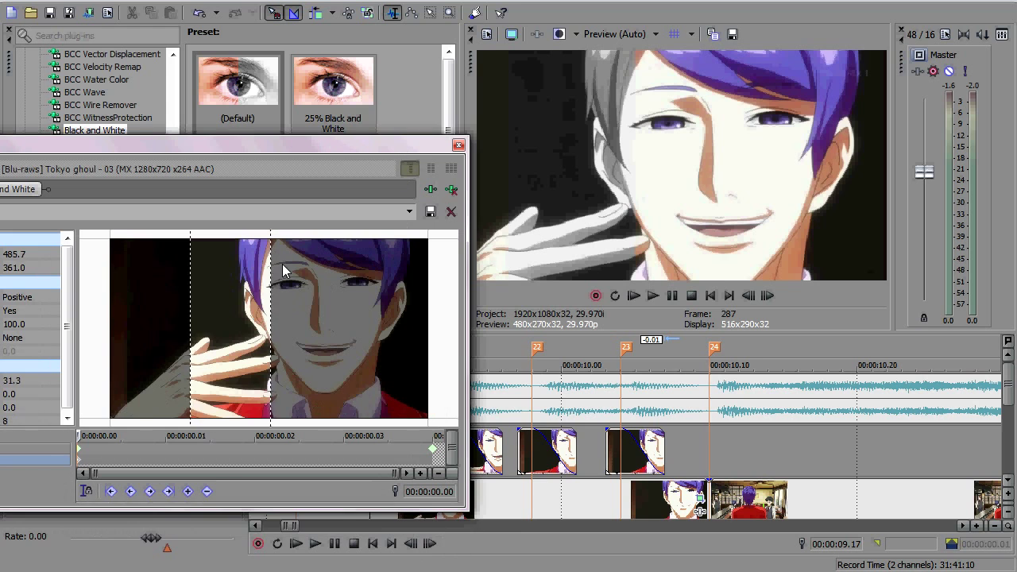
{"action": "left_click", "coordinate": [458, 145]}
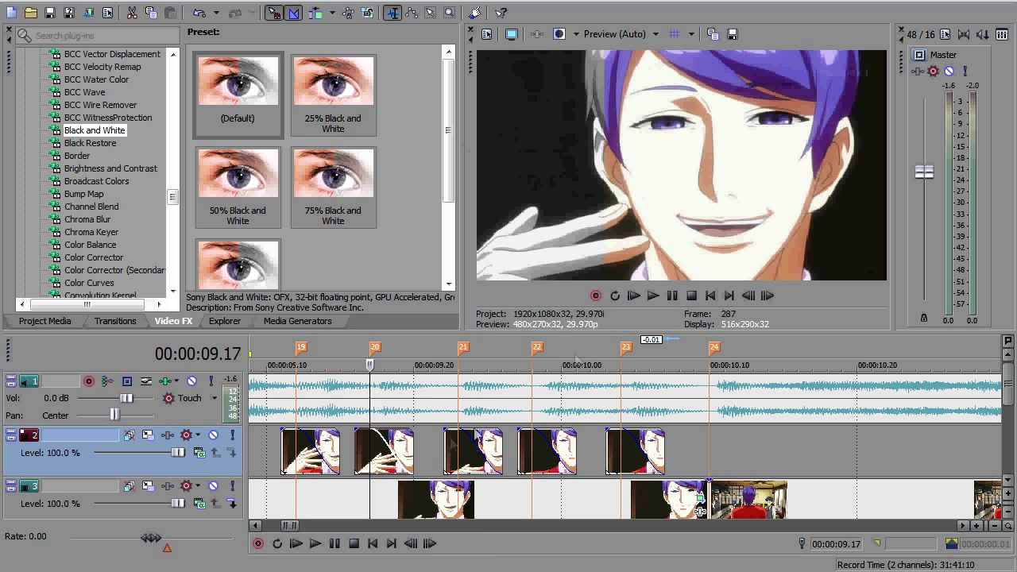
Paste the copied mask keyframe into the piece at marker 21 and enable its mask.
{"action": "left_click", "coordinate": [459, 449]}
{"action": "left_click", "coordinate": [487, 435]}
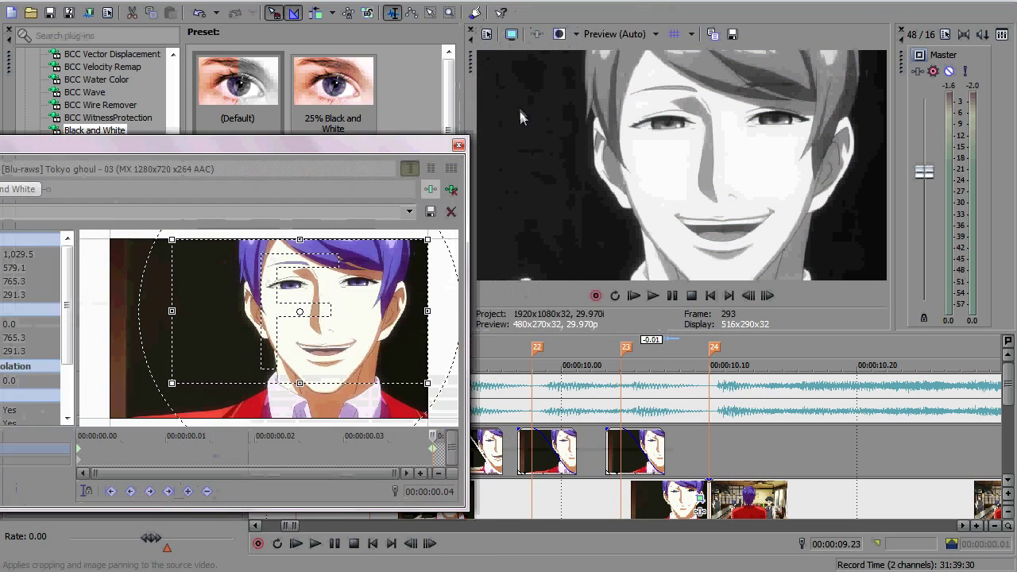
{"action": "right_click", "coordinate": [79, 459]}
{"action": "left_click", "coordinate": [69, 377]}
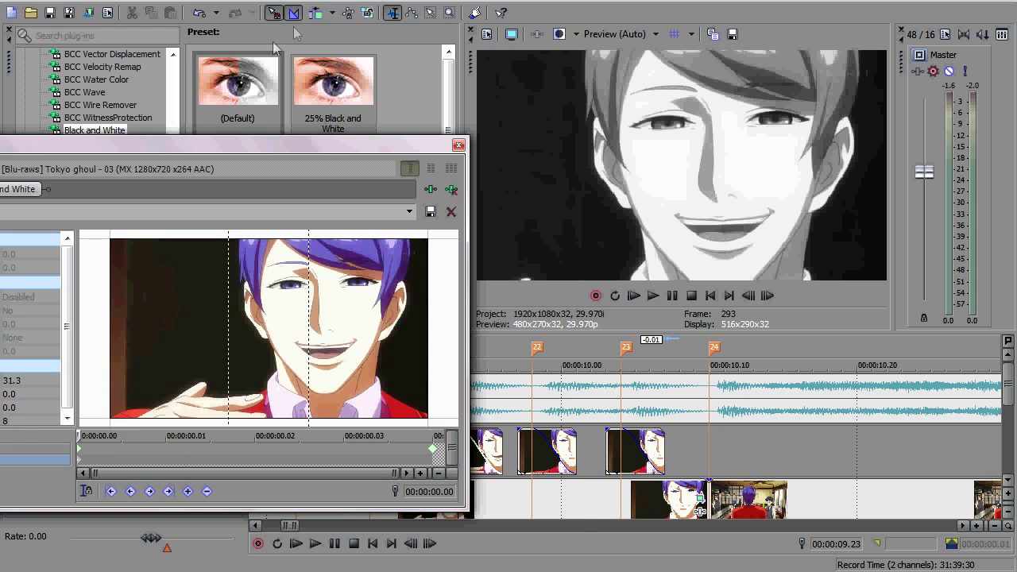
{"action": "left_click", "coordinate": [15, 474]}
Select the whole mask of the piece at marker 21 and move it right to about X 1,100.
{"action": "right_click", "coordinate": [346, 384]}
{"action": "left_click", "coordinate": [390, 404]}
{"action": "left_click_drag", "start_coordinate": [390, 405], "coordinate": [526, 436]}
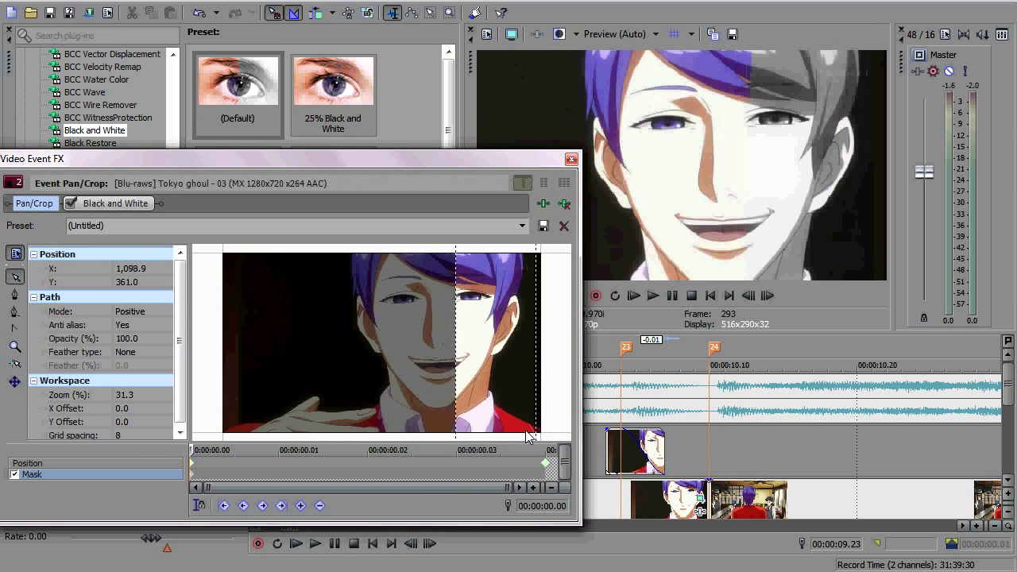
{"action": "left_click", "coordinate": [572, 160]}
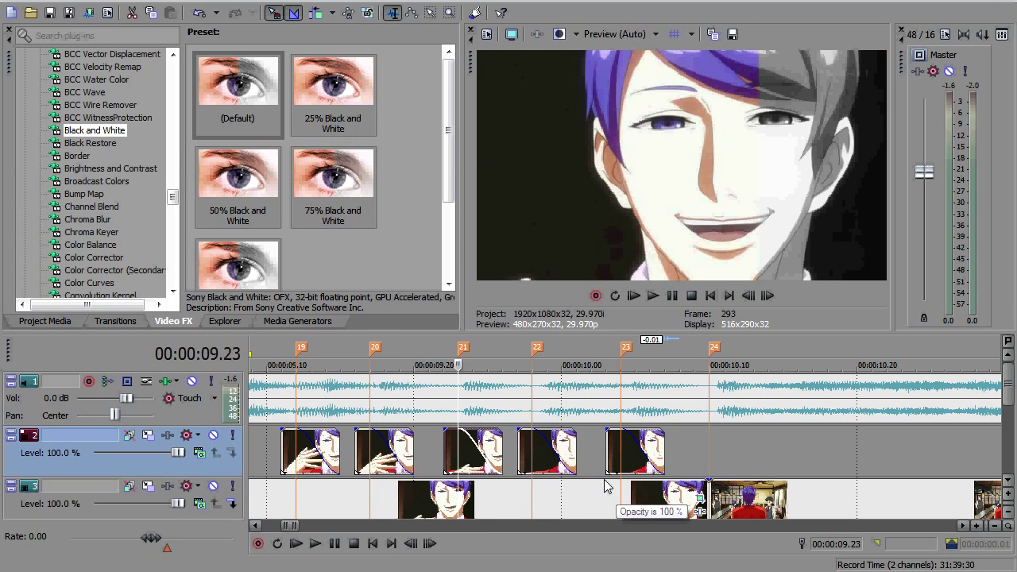
Paste the copied mask keyframe into the piece at marker 22 and enable its mask.
{"action": "left_click", "coordinate": [532, 458]}
{"action": "left_click", "coordinate": [570, 433]}
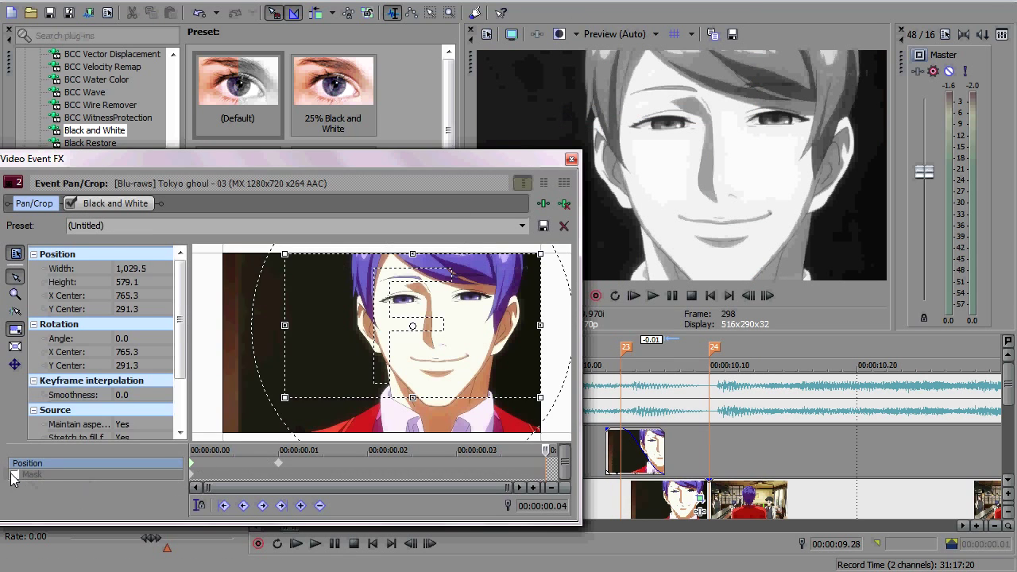
{"action": "right_click", "coordinate": [192, 464]}
{"action": "left_click", "coordinate": [278, 463]}
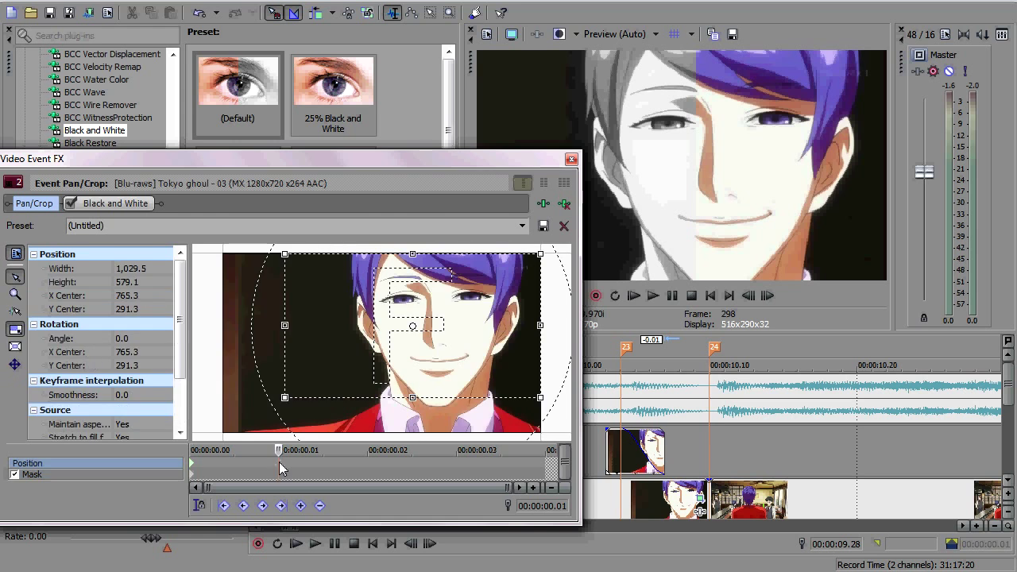
{"action": "left_click", "coordinate": [191, 480]}
{"action": "right_click", "coordinate": [342, 392]}
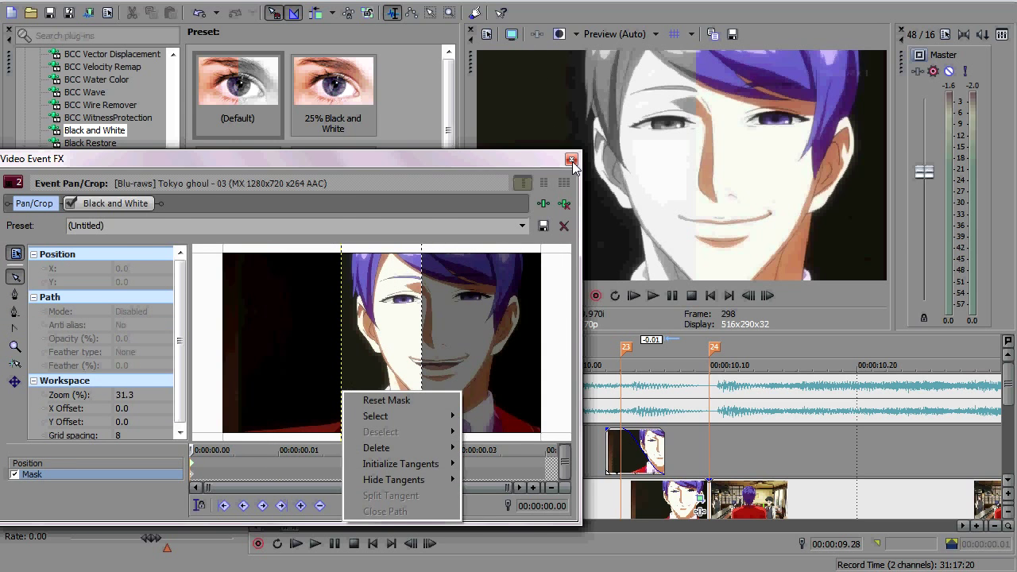
{"action": "left_click", "coordinate": [570, 159]}
Select the whole mask of the piece at marker 22 and shift it left toward the edge of the face.
{"action": "left_click", "coordinate": [569, 433]}
{"action": "right_click", "coordinate": [345, 408]}
{"action": "left_click", "coordinate": [496, 464]}
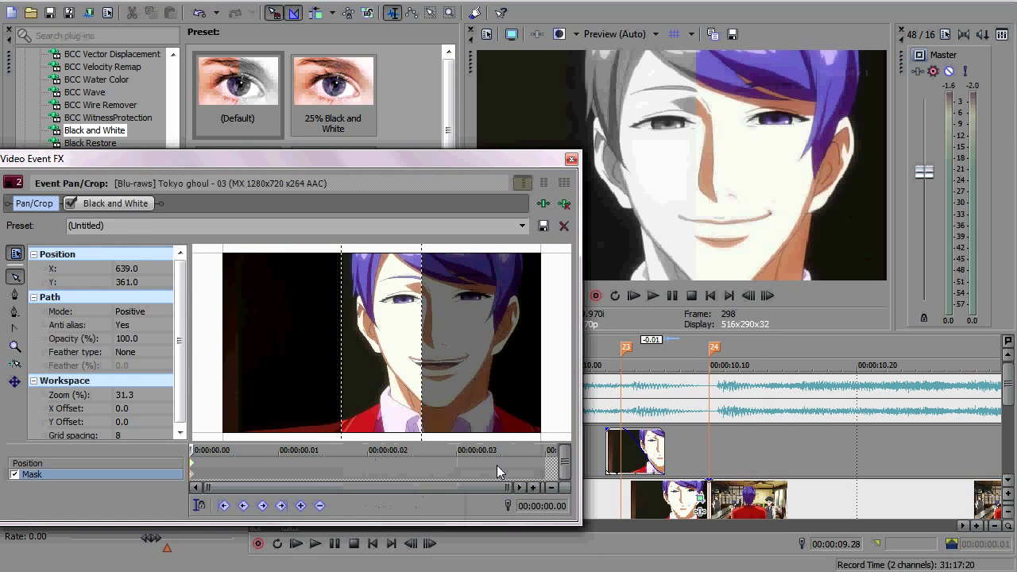
{"action": "right_click", "coordinate": [423, 415]}
{"action": "left_click_drag", "start_coordinate": [421, 375], "coordinate": [383, 373]}
{"action": "left_click", "coordinate": [570, 159]}
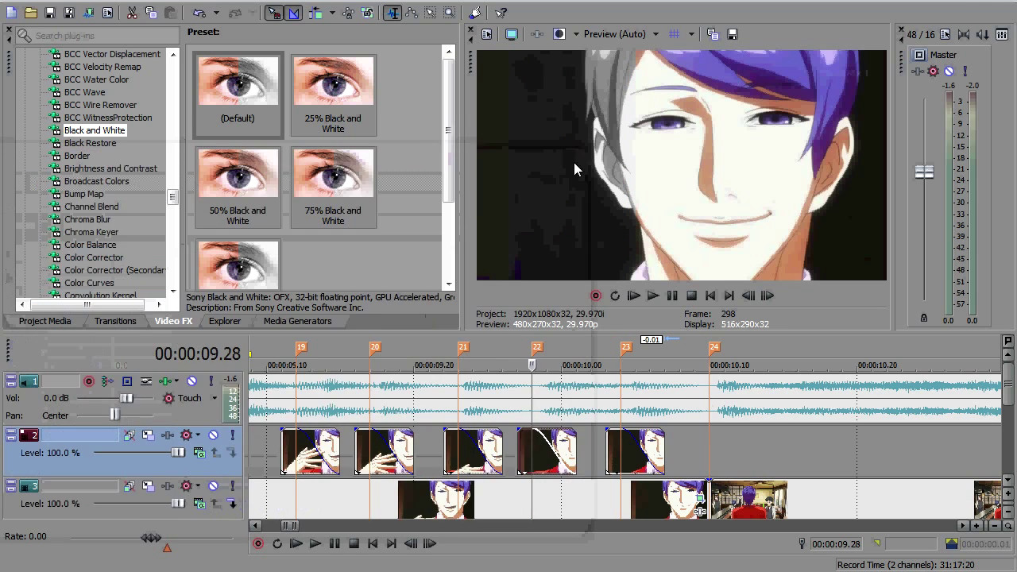
Paste the copied mask keyframe into the piece at marker 23 and enable its mask.
{"action": "left_click", "coordinate": [621, 454]}
{"action": "right_click", "coordinate": [614, 459]}
{"action": "left_click", "coordinate": [682, 114]}
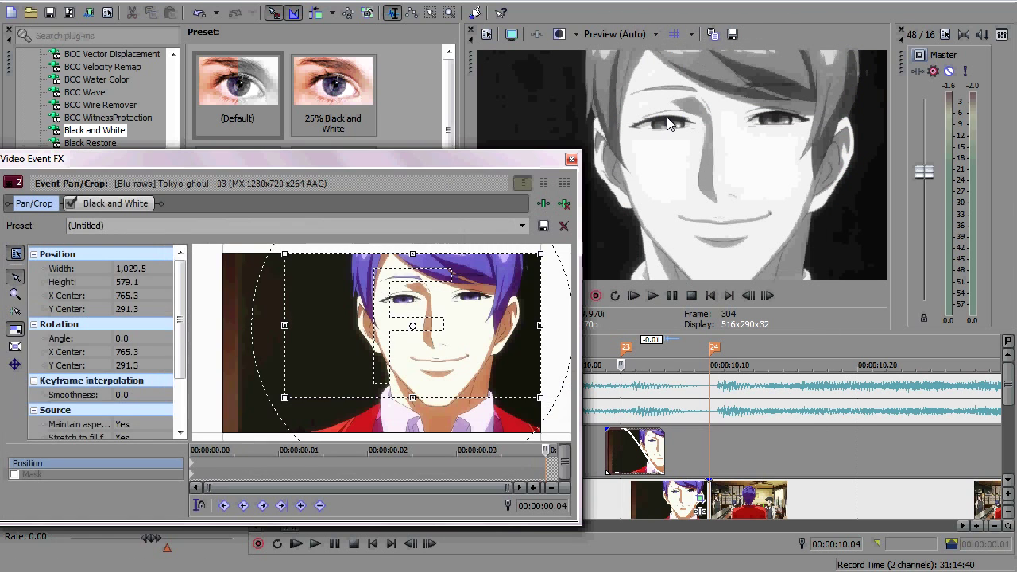
{"action": "right_click", "coordinate": [203, 474]}
{"action": "left_click", "coordinate": [13, 477]}
{"action": "left_click", "coordinate": [13, 474]}
Select the whole mask of the piece at marker 23 and move it right to about X 757.
{"action": "right_click", "coordinate": [341, 381]}
{"action": "left_click", "coordinate": [487, 442]}
{"action": "key", "text": "Right"}
{"action": "key", "text": "Right"}
{"action": "key", "text": "Right"}
{"action": "key", "text": "Right"}
{"action": "key", "text": "Right"}
{"action": "key", "text": "Right"}
{"action": "key", "text": "Right"}
{"action": "key", "text": "Right"}
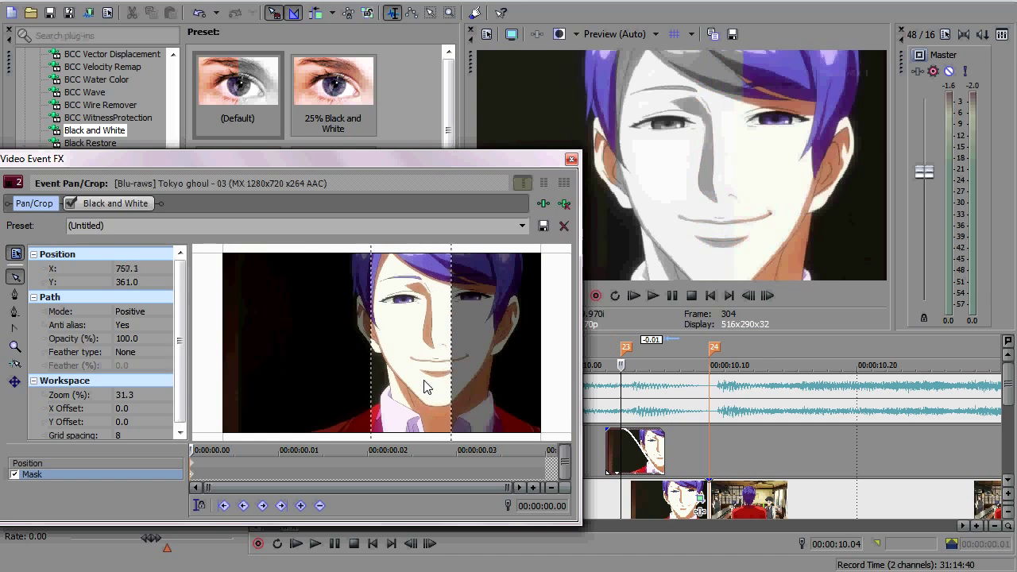
Close the crop editor and play back the masked pieces at markers 19 to 23.
{"action": "left_click", "coordinate": [570, 159]}
{"action": "left_click_drag", "start_coordinate": [621, 355], "coordinate": [251, 355]}
{"action": "key", "text": "space"}
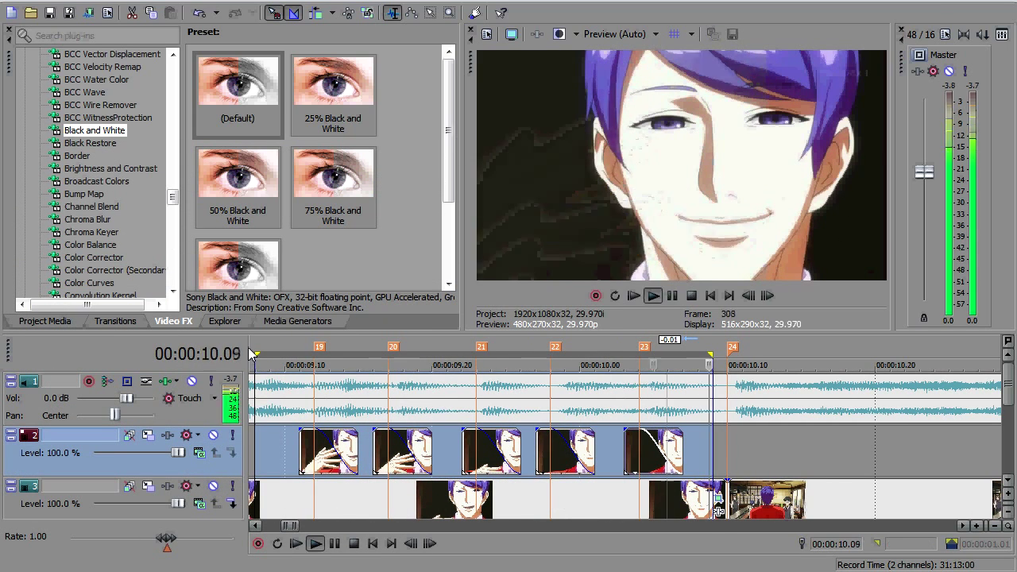
Select the timeline from its start to marker 24 and play the edit back on into the café clip.
{"action": "left_click_drag", "start_coordinate": [151, 537], "coordinate": [72, 538]}
{"action": "scroll", "coordinate": [276, 532], "scroll_direction": "down", "scroll_amount": 3}
{"action": "scroll", "coordinate": [275, 532], "scroll_direction": "down", "scroll_amount": 2}
{"action": "left_click", "coordinate": [295, 355]}
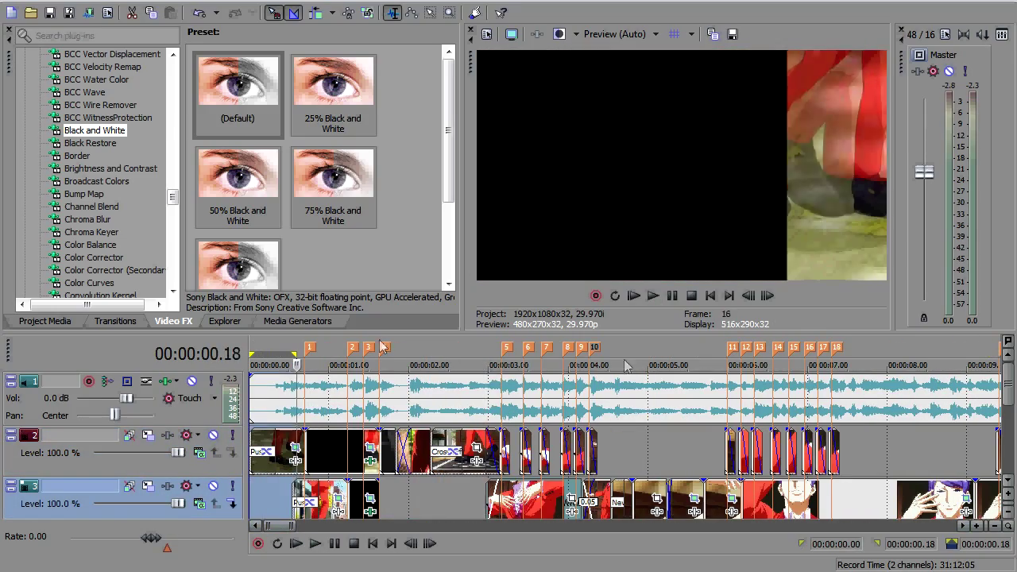
{"action": "left_click_drag", "start_coordinate": [296, 366], "coordinate": [817, 409]}
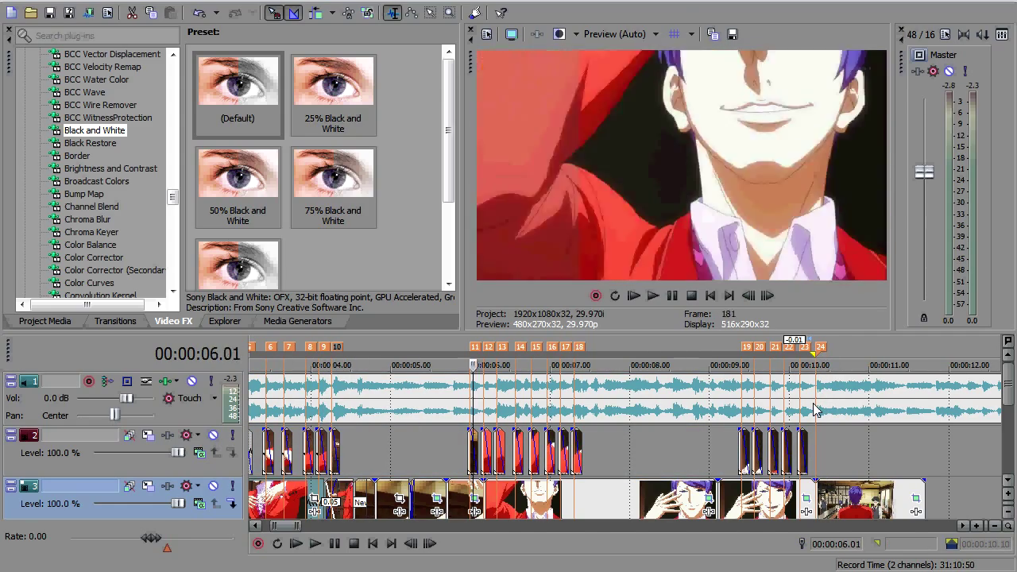
{"action": "double_click", "coordinate": [815, 409]}
{"action": "key", "text": "space"}
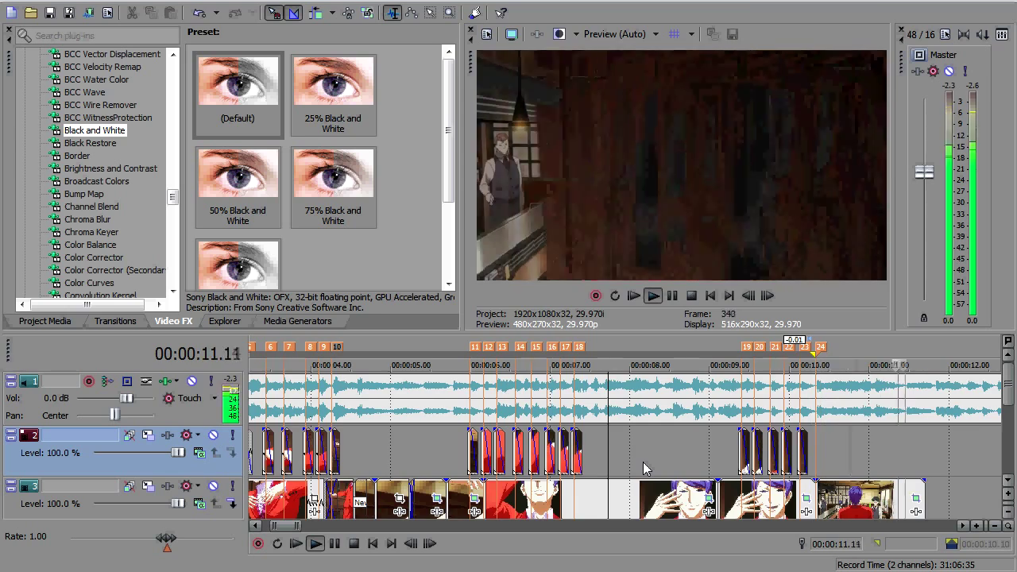
{"action": "key", "text": "space"}
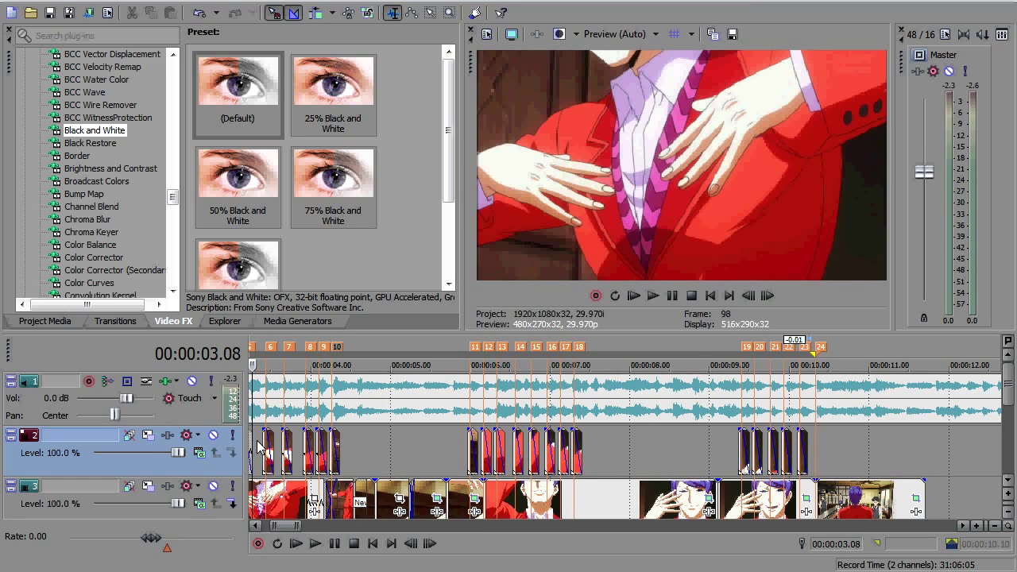
Place the chicken clip from the project media on track 2 at 00:00:11.04, over the end of the café clip.
{"action": "left_click", "coordinate": [296, 543]}
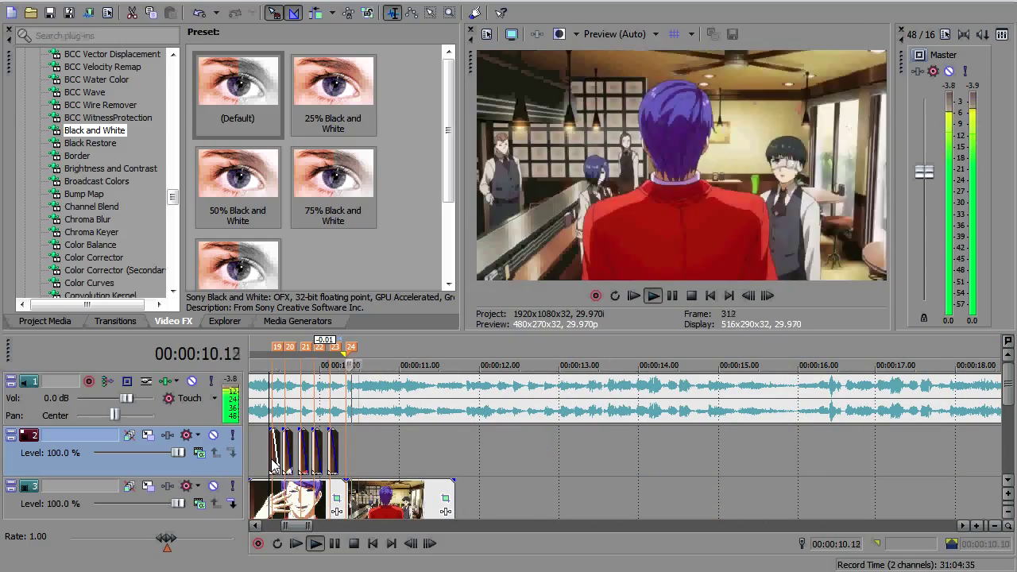
{"action": "left_click", "coordinate": [333, 544]}
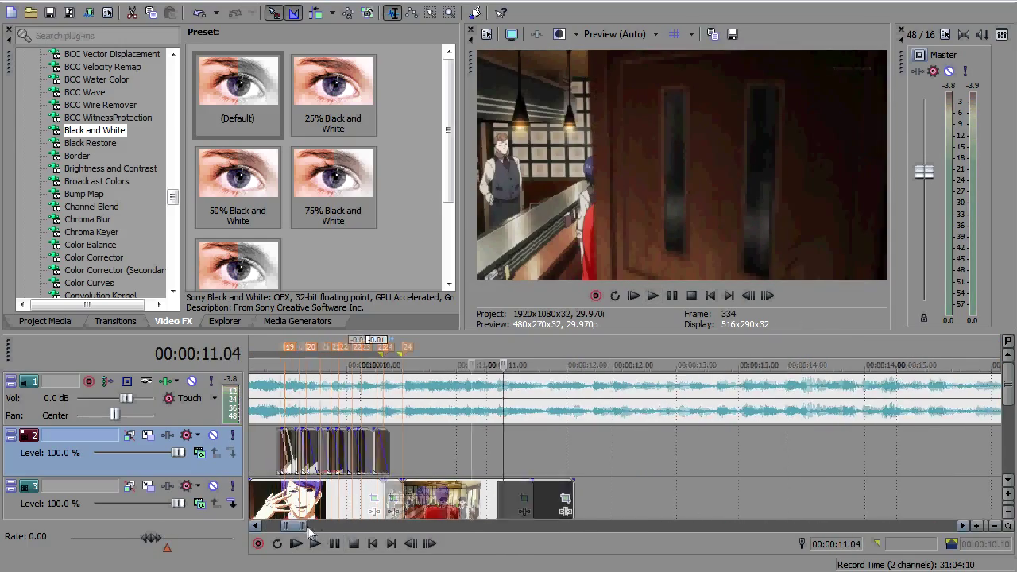
{"action": "left_click", "coordinate": [46, 321]}
{"action": "key", "text": "space"}
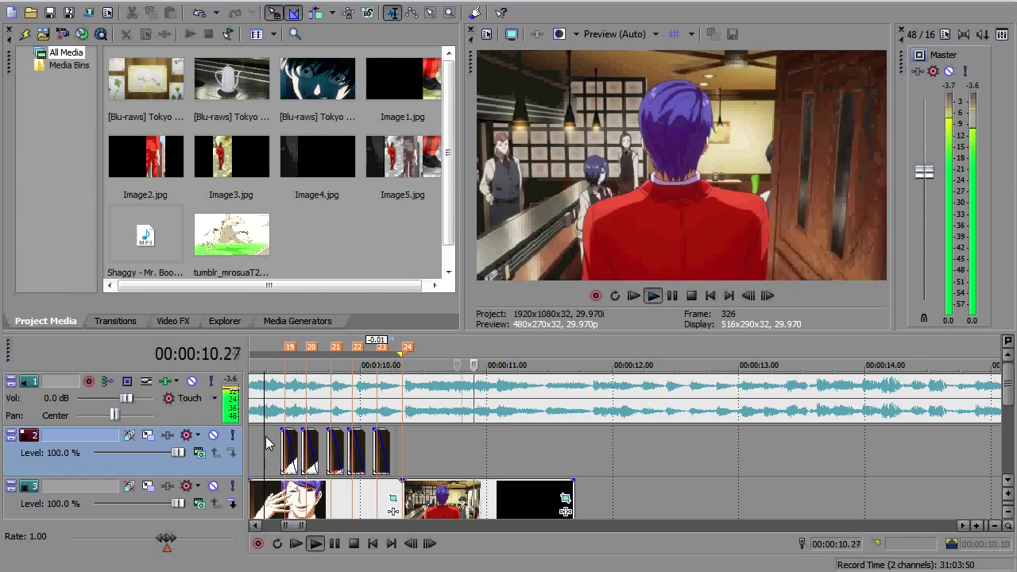
{"action": "left_click_drag", "start_coordinate": [231, 234], "coordinate": [505, 451]}
{"action": "left_click", "coordinate": [433, 462]}
{"action": "left_click", "coordinate": [525, 457]}
{"action": "left_click", "coordinate": [491, 456]}
{"action": "left_click", "coordinate": [541, 456]}
{"action": "left_click", "coordinate": [593, 457]}
{"action": "left_click", "coordinate": [668, 456]}
{"action": "left_click", "coordinate": [403, 457]}
{"action": "left_click", "coordinate": [516, 456]}
{"action": "left_click", "coordinate": [403, 455]}
{"action": "left_click", "coordinate": [503, 459]}
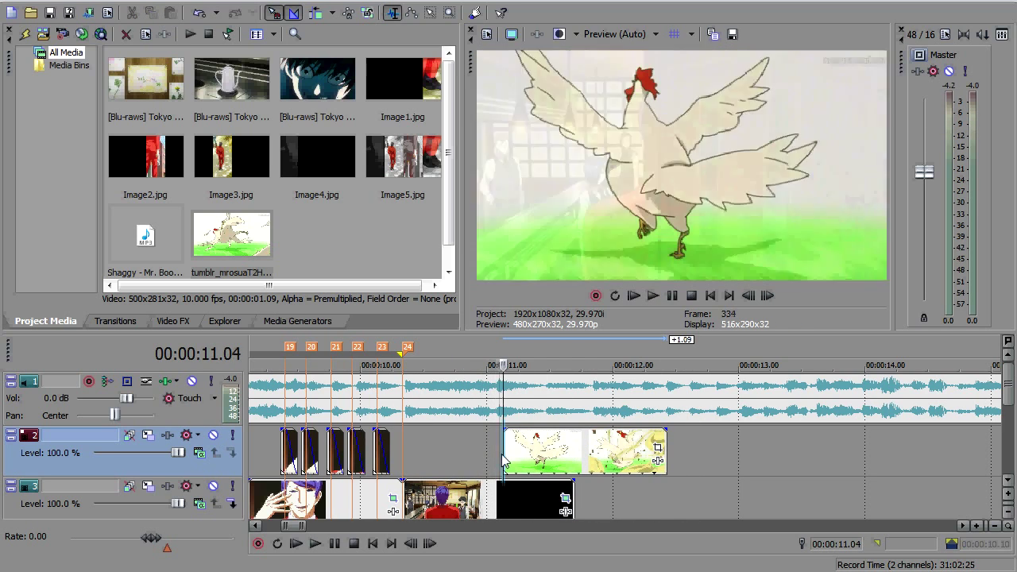
Move the chicken clip past the end of the café clip and play back the section without the overlap.
{"action": "left_click", "coordinate": [115, 321]}
{"action": "scroll", "coordinate": [188, 181], "scroll_direction": "down", "scroll_amount": 6}
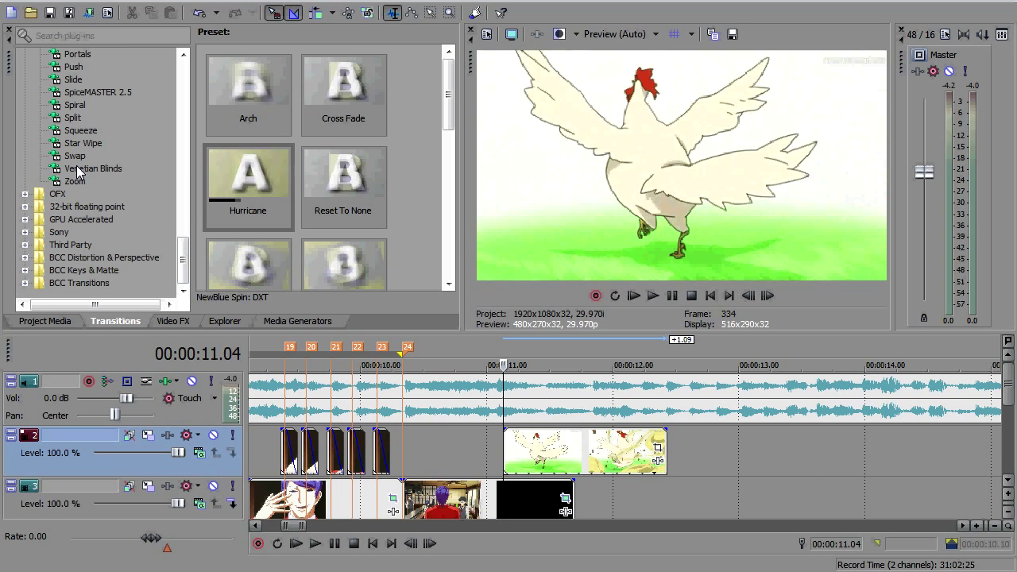
{"action": "key", "text": "ctrl+z"}
{"action": "key", "text": "space"}
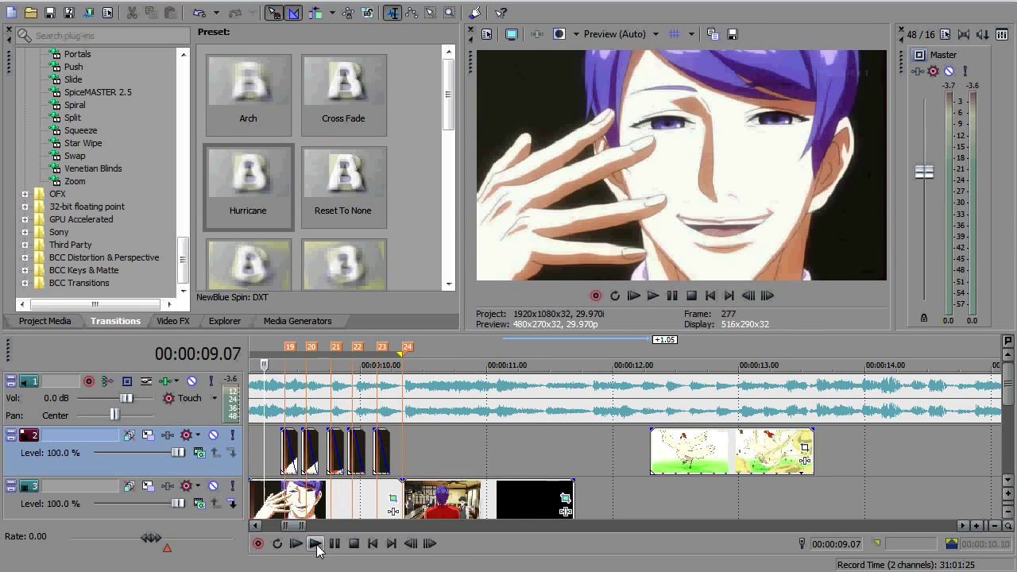
{"action": "left_click", "coordinate": [335, 547]}
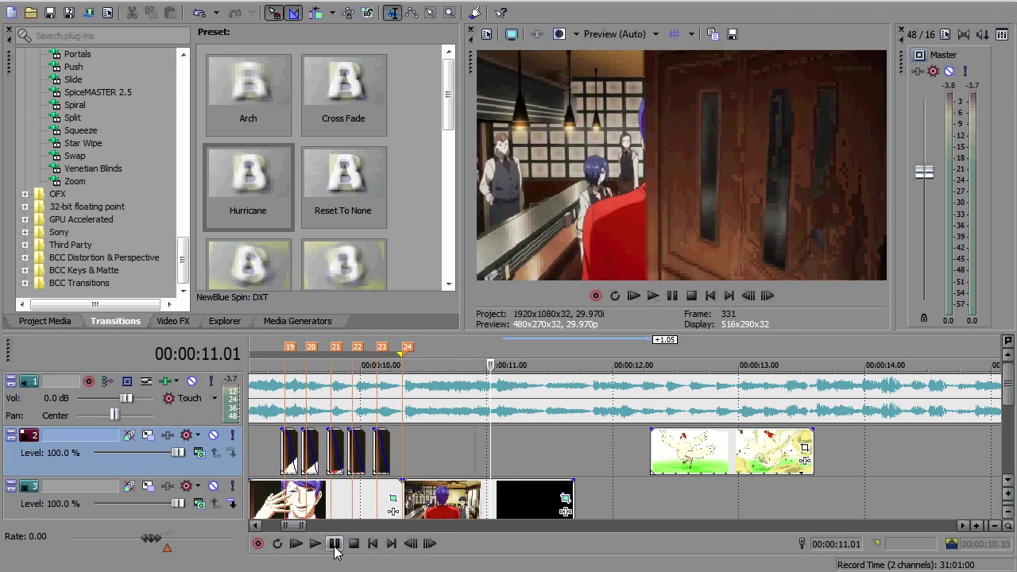
Move the chicken clip to about 00:00:11.08 on track 2 and apply the Push Left transition to its start.
{"action": "scroll", "coordinate": [280, 265], "scroll_direction": "down", "scroll_amount": 3}
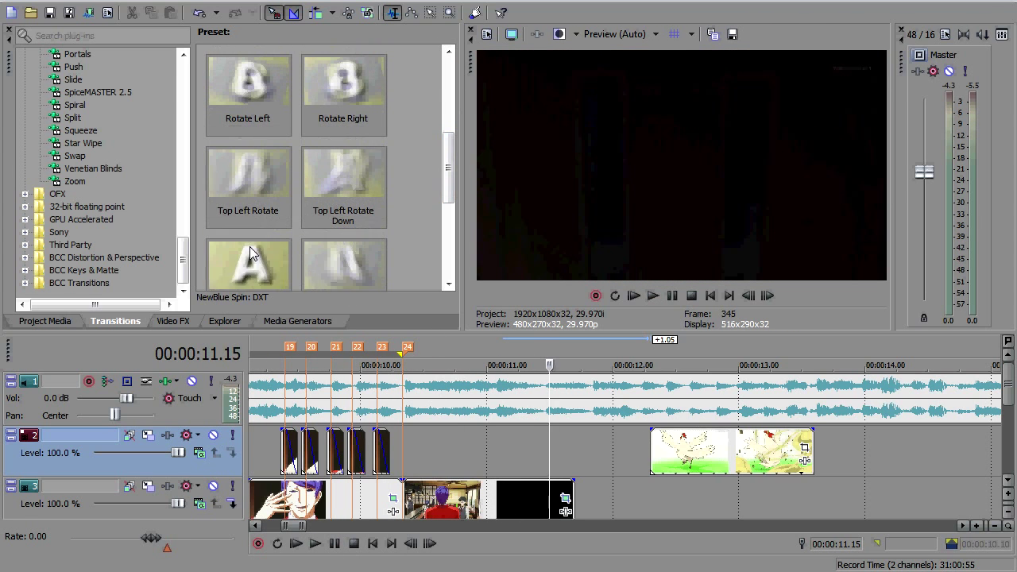
{"action": "left_click", "coordinate": [74, 68]}
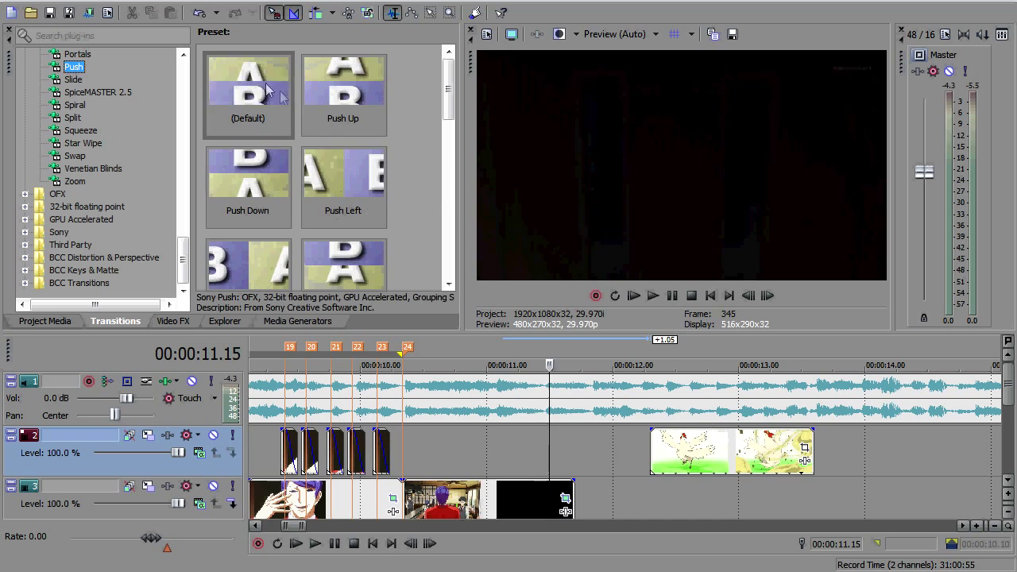
{"action": "key", "text": "ctrl+z"}
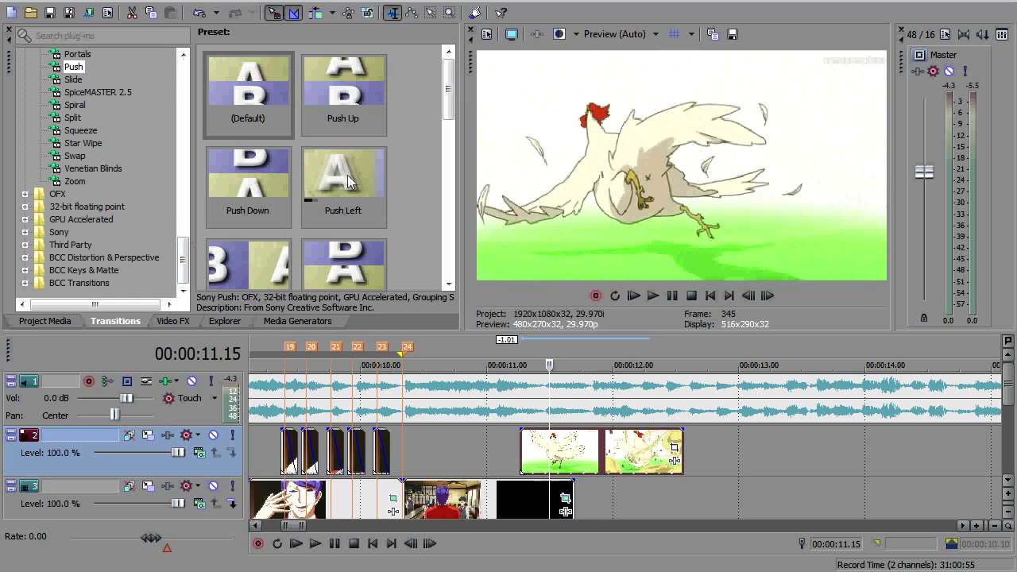
{"action": "left_click_drag", "start_coordinate": [354, 177], "coordinate": [592, 451]}
{"action": "left_click", "coordinate": [571, 159]}
Increase the border setting of the Push transition to give the chicken clip a soft dark leading edge.
{"action": "left_click", "coordinate": [637, 453]}
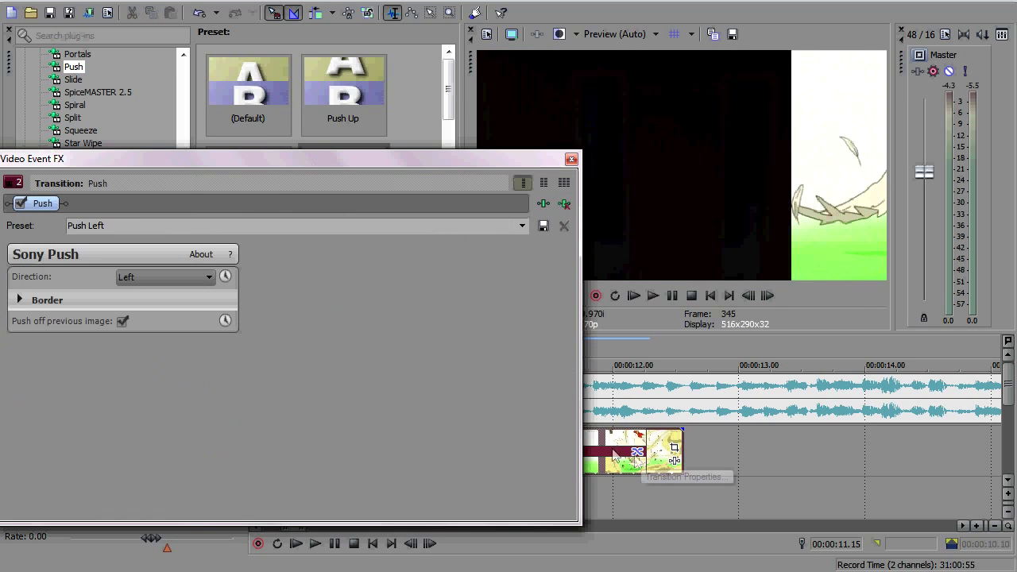
{"action": "left_click", "coordinate": [19, 301]}
{"action": "left_click_drag", "start_coordinate": [75, 343], "coordinate": [93, 347]}
{"action": "left_click", "coordinate": [571, 159]}
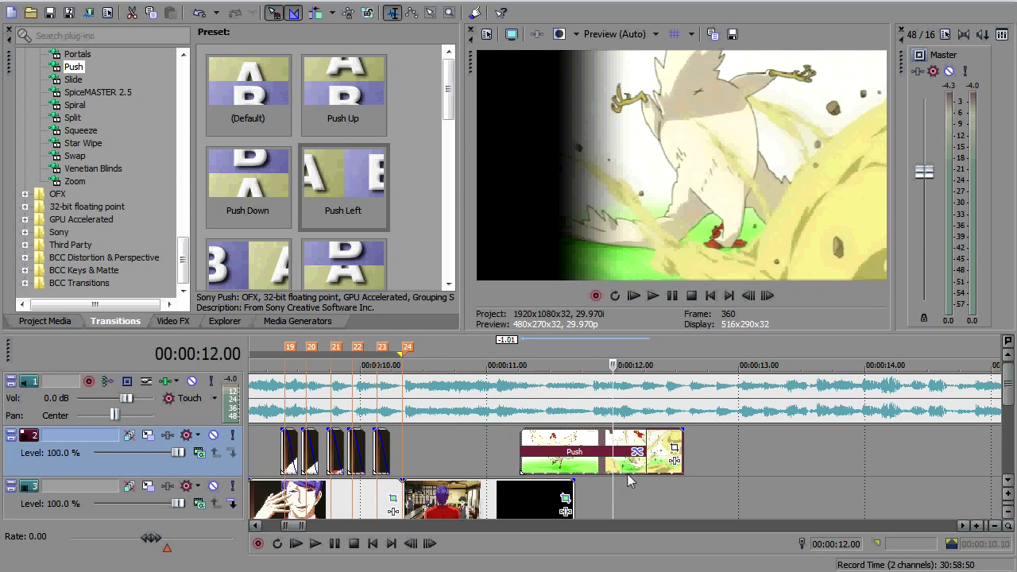
Shorten the Push transition to about half a second and shift the chicken clip earlier to start at about 00:00:10.27.
{"action": "left_click_drag", "start_coordinate": [641, 468], "coordinate": [586, 467]}
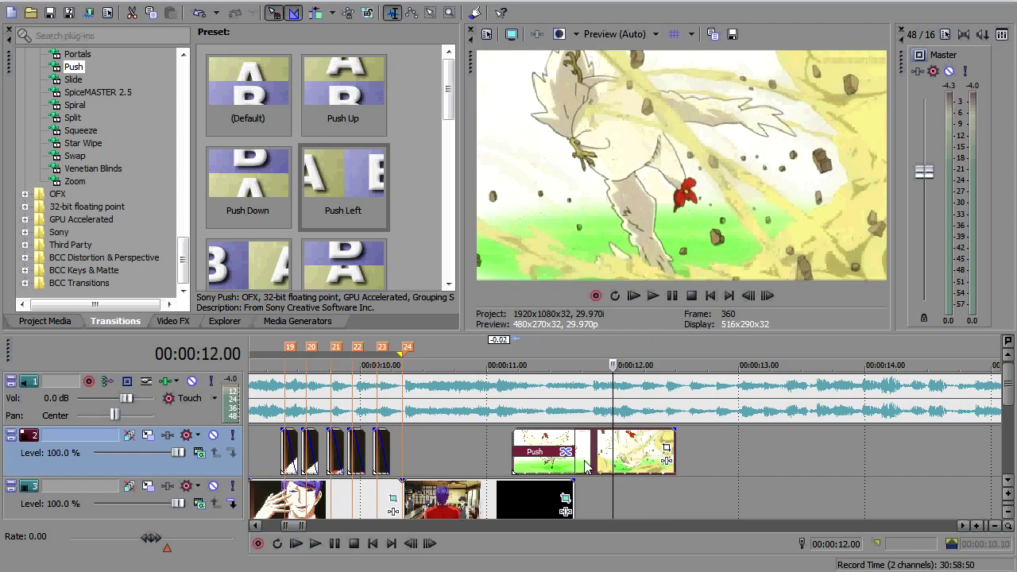
{"action": "left_click_drag", "start_coordinate": [456, 361], "coordinate": [674, 367]}
{"action": "key", "text": "space"}
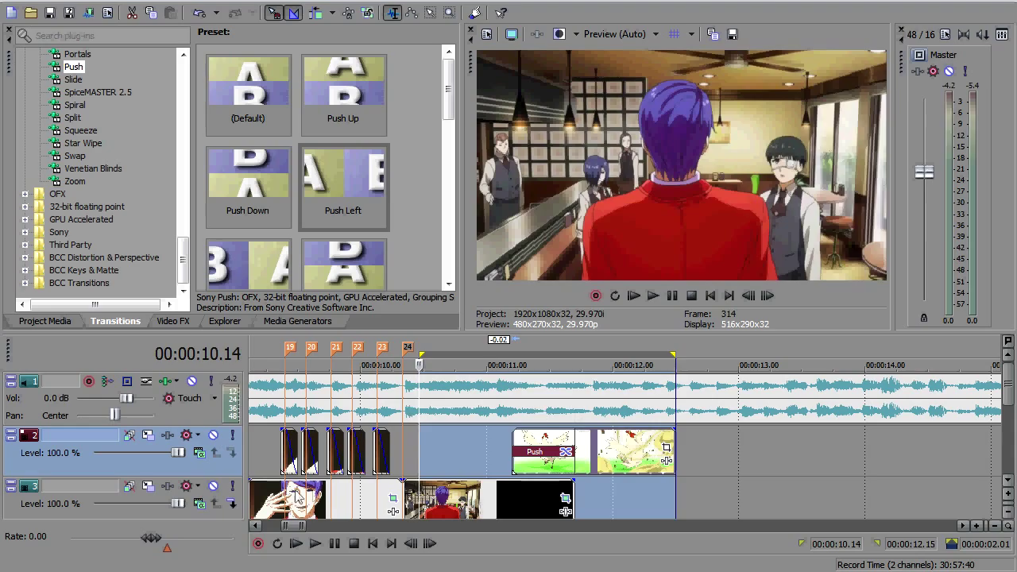
{"action": "left_click_drag", "start_coordinate": [617, 457], "coordinate": [578, 456]}
Play back the section from before marker 19 through the repositioned chicken clip.
{"action": "key", "text": "space"}
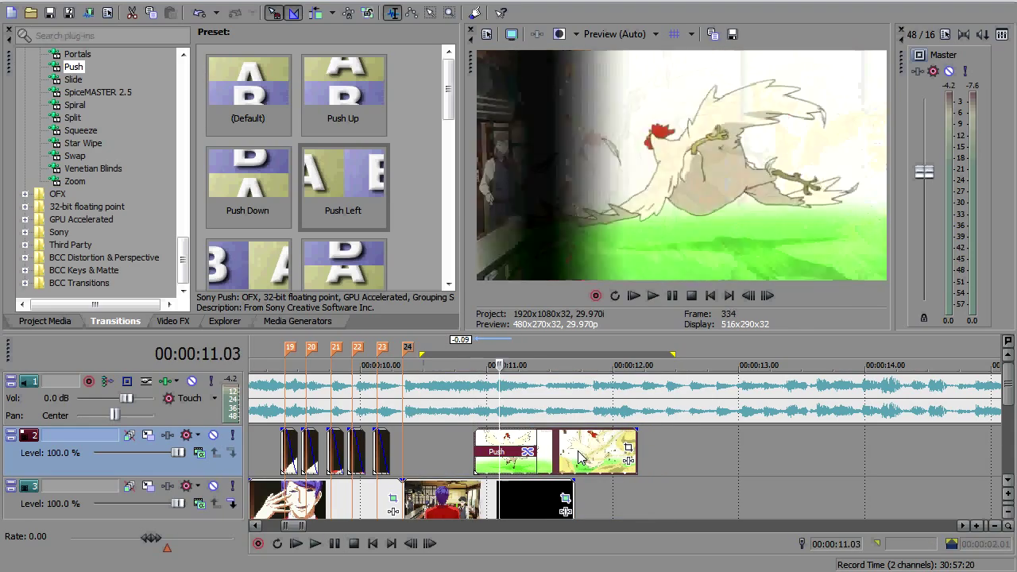
{"action": "key", "text": "space"}
{"action": "key", "text": "space"}
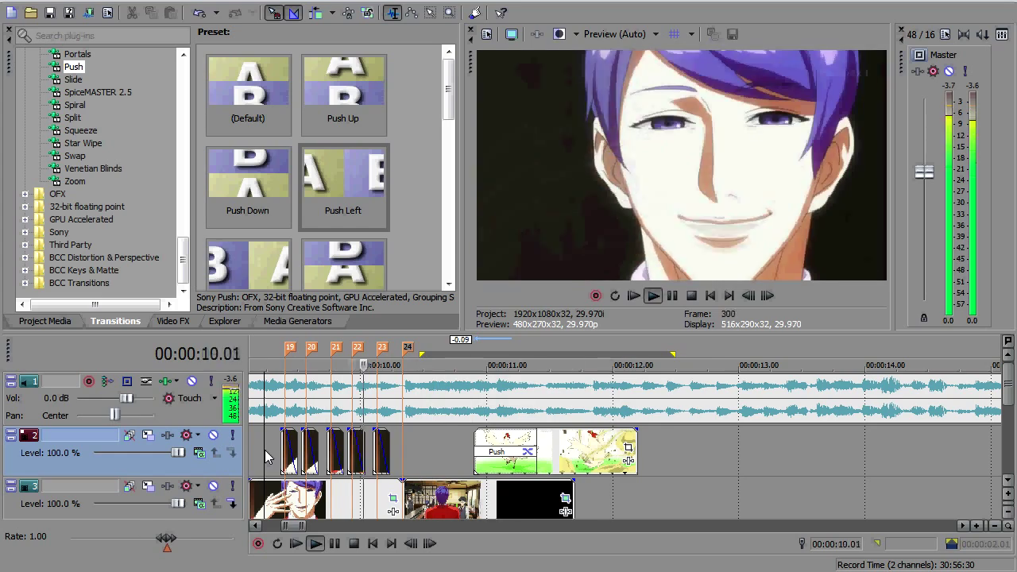
{"action": "left_click", "coordinate": [335, 543]}
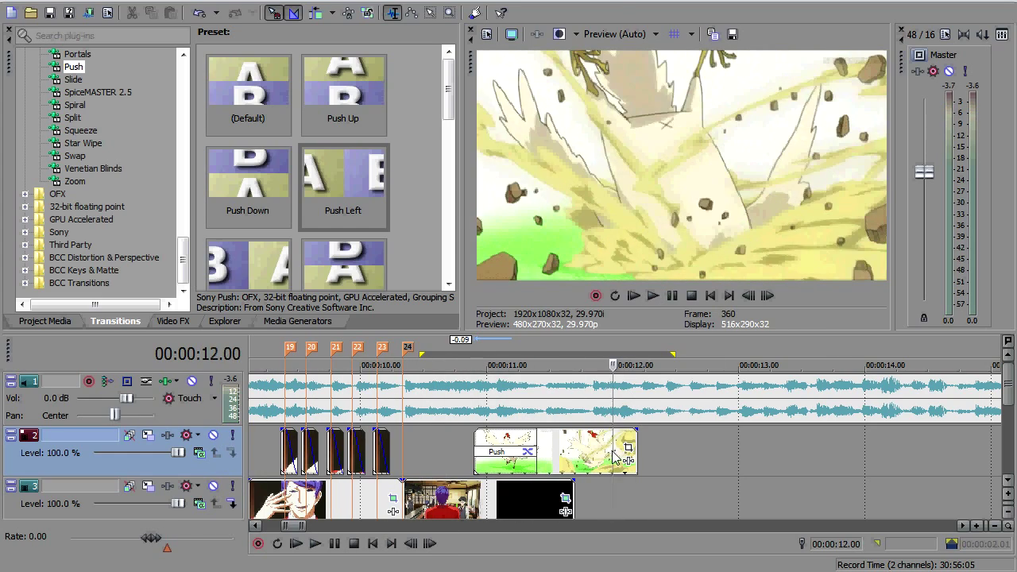
Split the chicken clip at about 00:00:11.25, copy its 11-frame second piece and paste three copies directly after it.
{"action": "left_click", "coordinate": [594, 457]}
{"action": "left_click_drag", "start_coordinate": [594, 457], "coordinate": [606, 453]}
{"action": "right_click", "coordinate": [606, 453]}
{"action": "left_click", "coordinate": [627, 162]}
{"action": "key", "text": "ctrl+v"}
{"action": "right_click", "coordinate": [686, 450]}
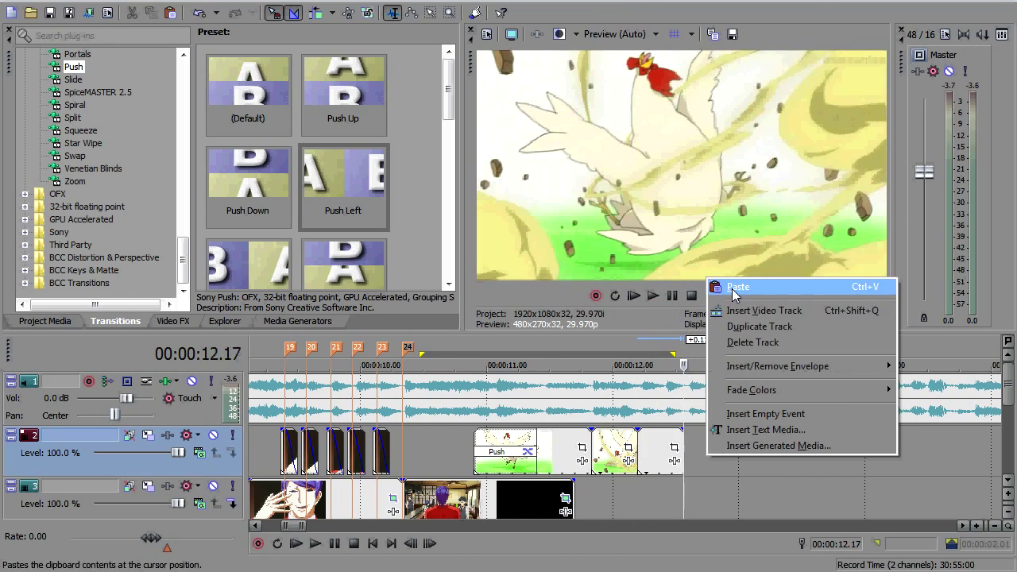
{"action": "left_click", "coordinate": [699, 288]}
{"action": "right_click", "coordinate": [806, 431]}
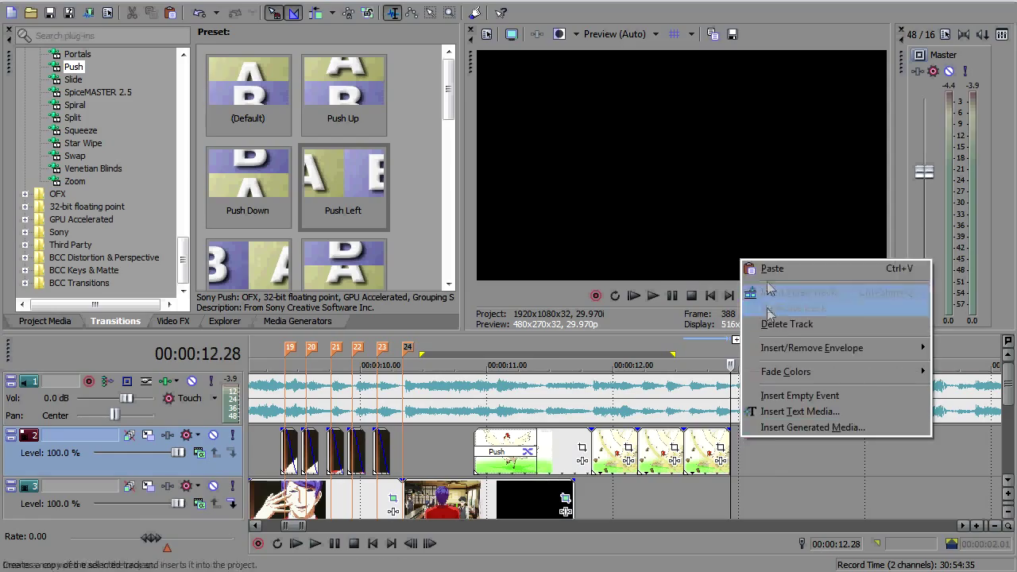
{"action": "left_click", "coordinate": [818, 266]}
Play back the chicken clip from its Push transition through the repeated pieces.
{"action": "left_click", "coordinate": [592, 457]}
{"action": "left_click", "coordinate": [475, 467]}
{"action": "key", "text": "space"}
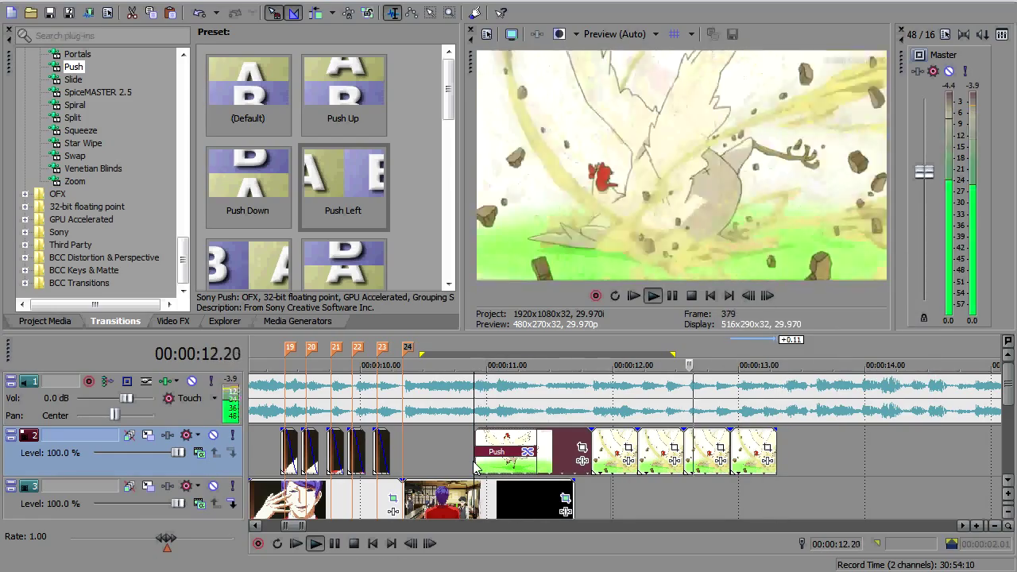
{"action": "key", "text": "space"}
{"action": "key", "text": "space"}
{"action": "left_click", "coordinate": [334, 543]}
Reverse the second and fourth of the four repeated 11-frame chicken pieces.
{"action": "right_click", "coordinate": [656, 450]}
{"action": "left_click", "coordinate": [719, 234]}
{"action": "right_click", "coordinate": [743, 449]}
{"action": "left_click", "coordinate": [775, 196]}
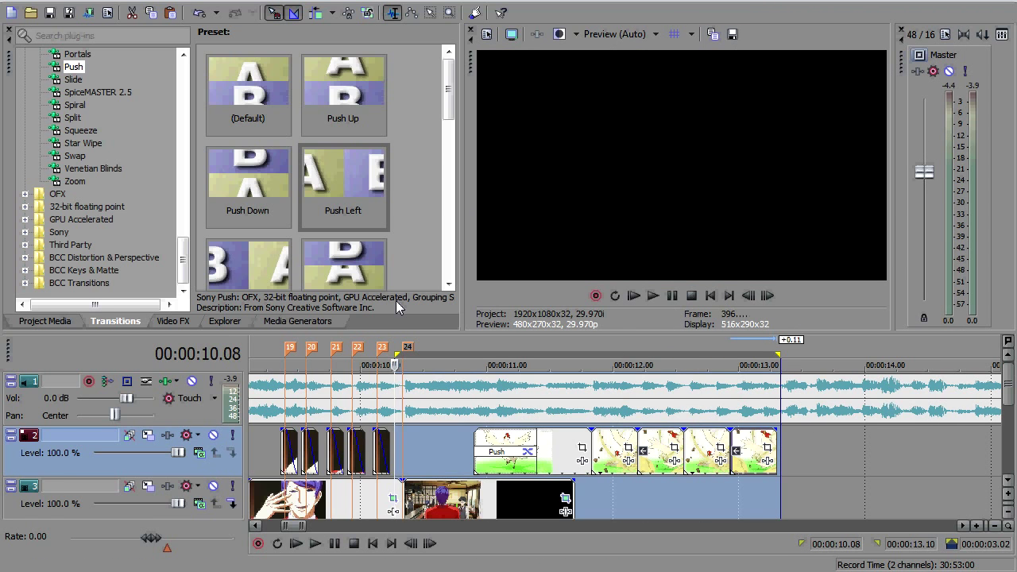
Play back the section from 00:00:10.08 to 00:00:13.10 to check the alternating chicken pieces.
{"action": "key", "text": "space"}
{"action": "key", "text": "space"}
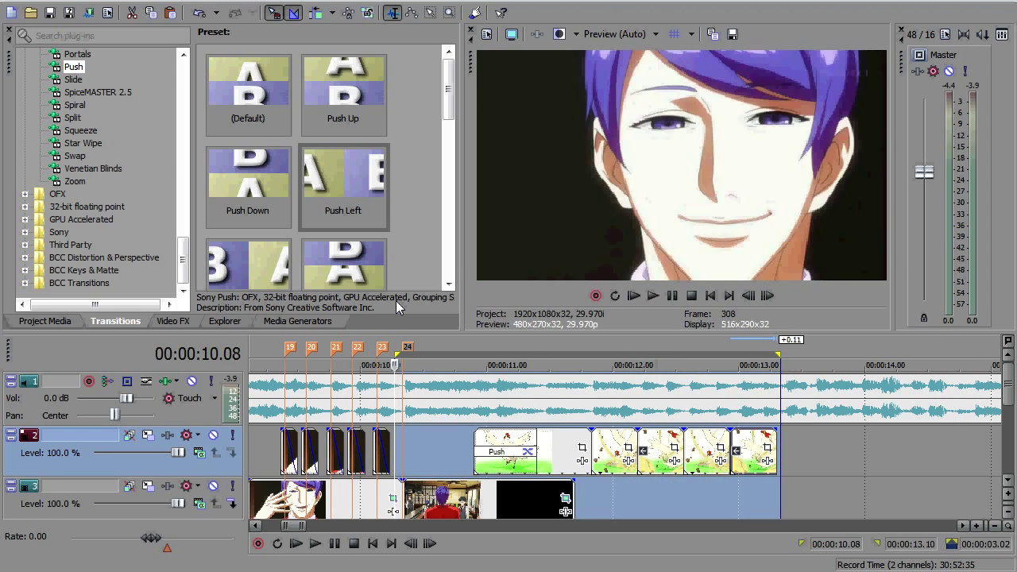
{"action": "key", "text": "space"}
{"action": "left_click_drag", "start_coordinate": [408, 359], "coordinate": [589, 357]}
Undo the reversal of the last chicken piece and play back the range from 00:00:11.24 to 00:00:13.13.
{"action": "left_click", "coordinate": [198, 14]}
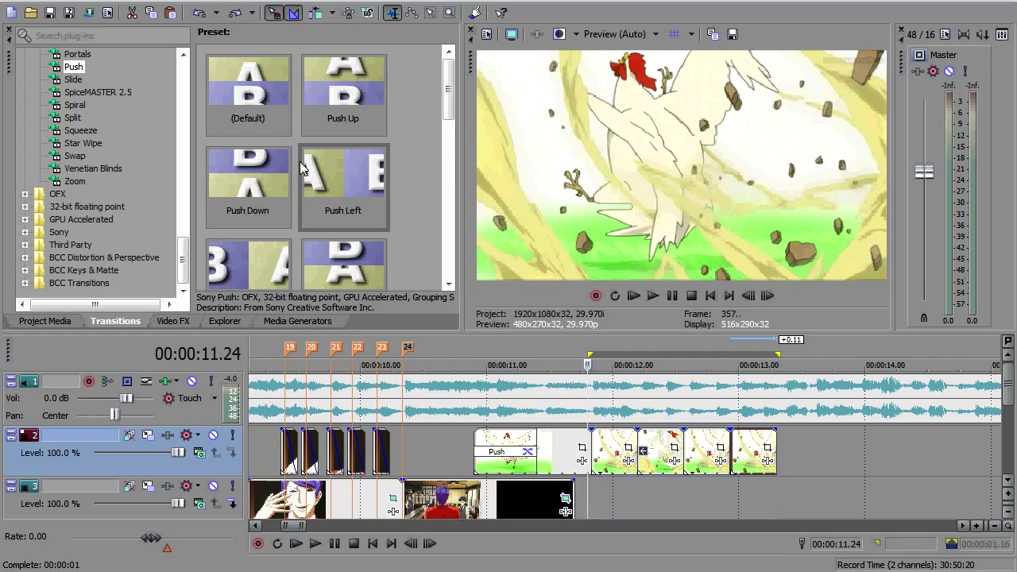
{"action": "key", "text": "ctrl+z"}
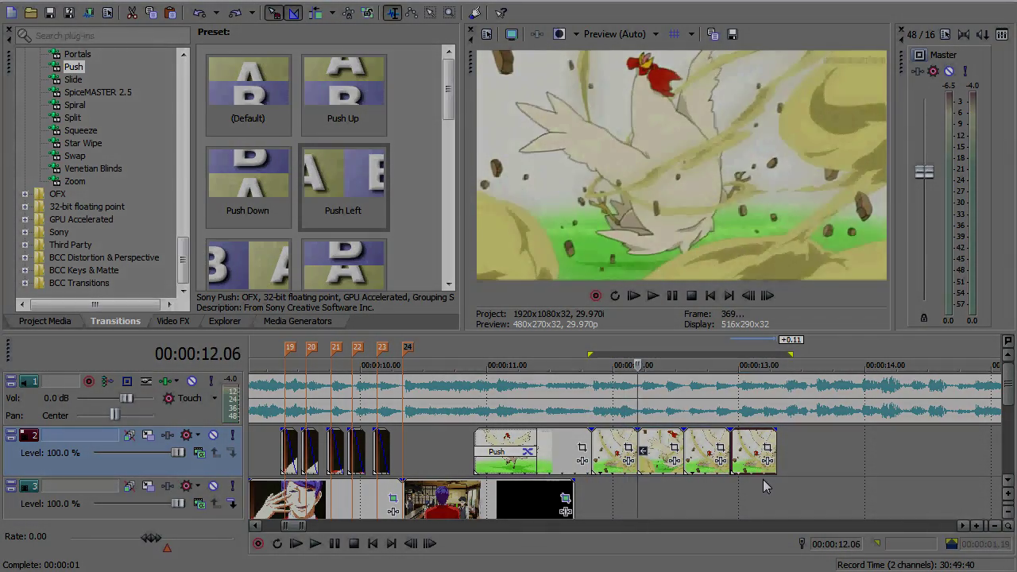
{"action": "key", "text": "space"}
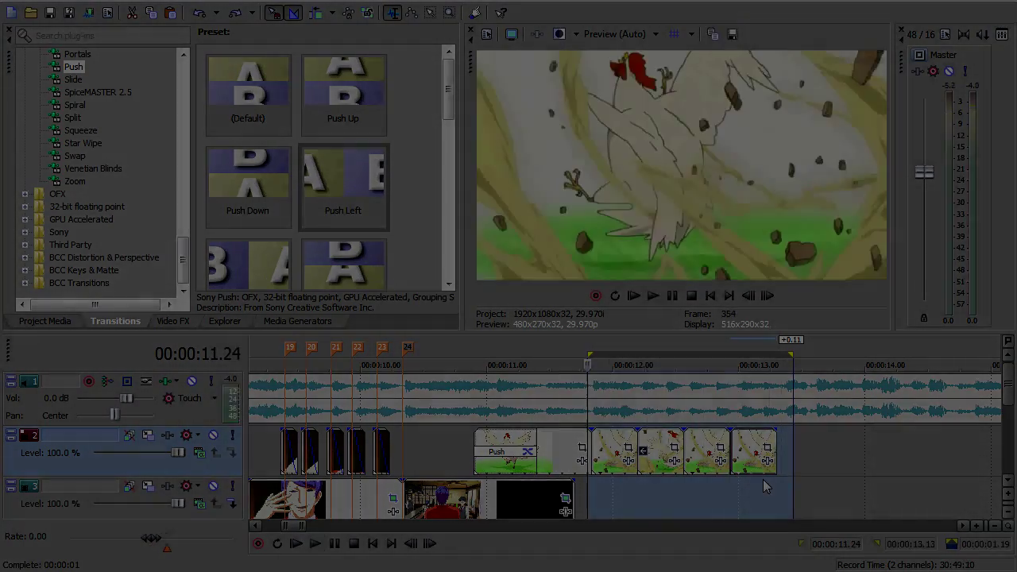
{"action": "key", "text": "space"}
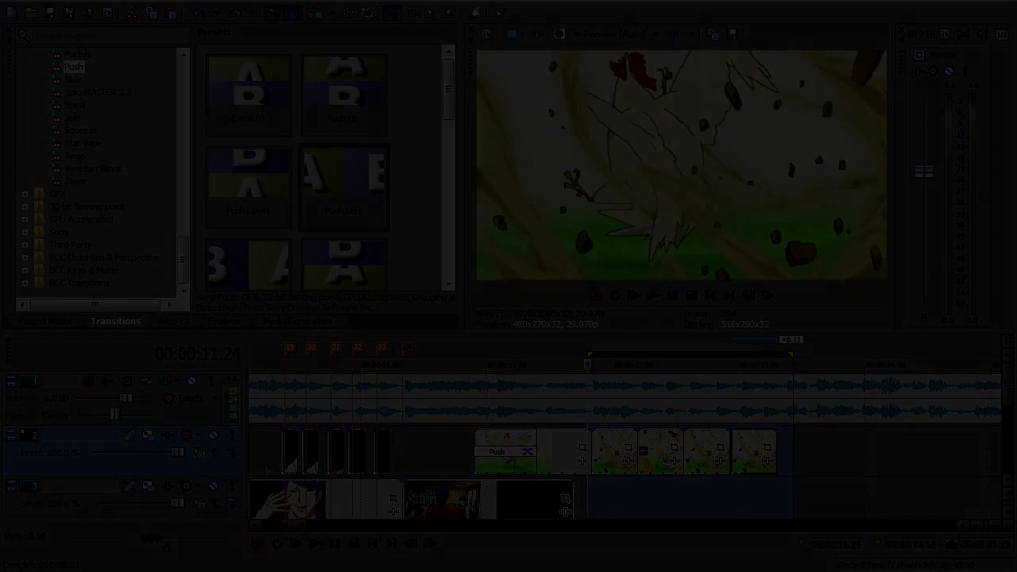